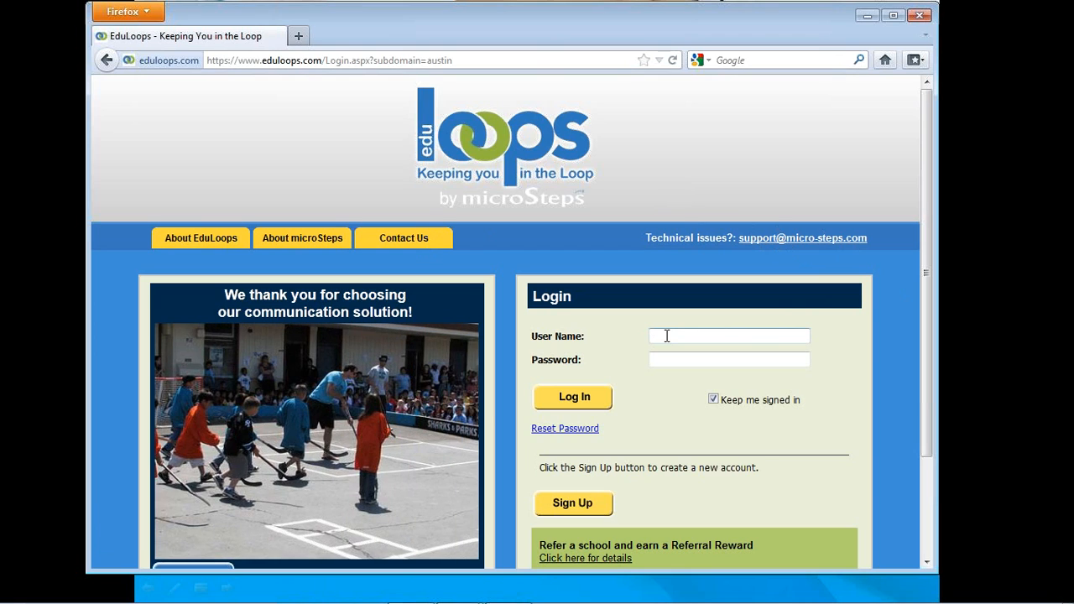
# - Fill in the login user name with the saved demo account e-mail
pyautogui.click(667, 335)
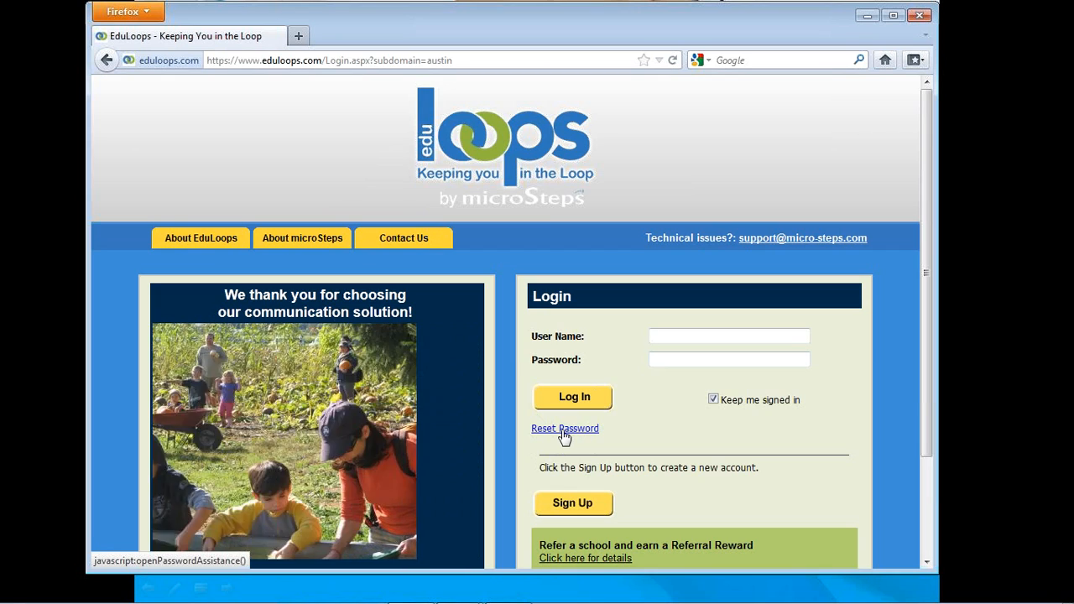
pyautogui.click(665, 335)
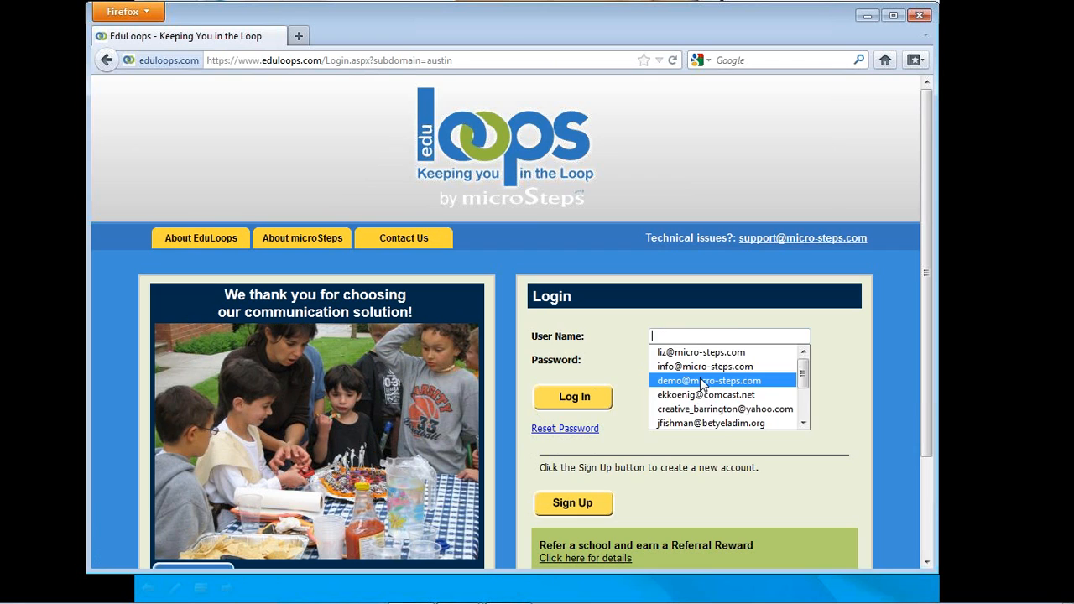
pyautogui.click(700, 380)
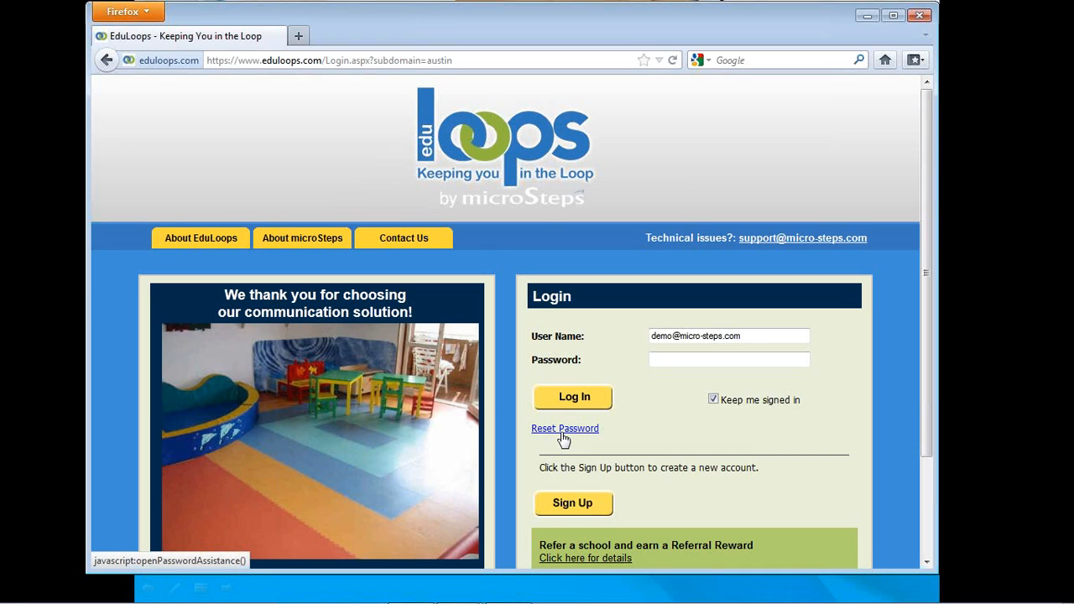
# - View the password reset form with its e-mail field and close it without submitting
pyautogui.click(562, 432)
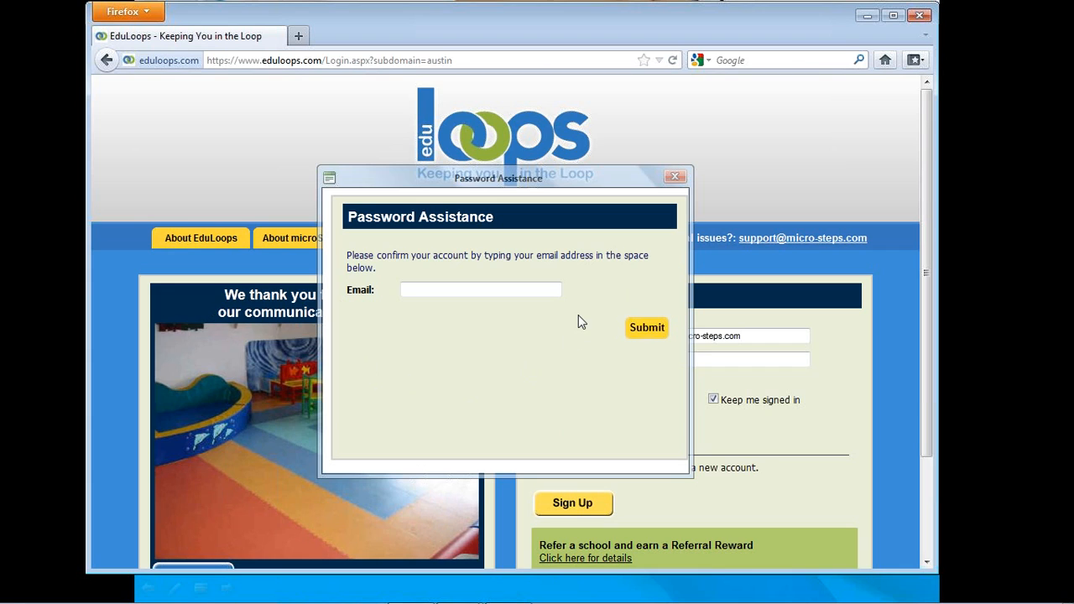
pyautogui.click(411, 290)
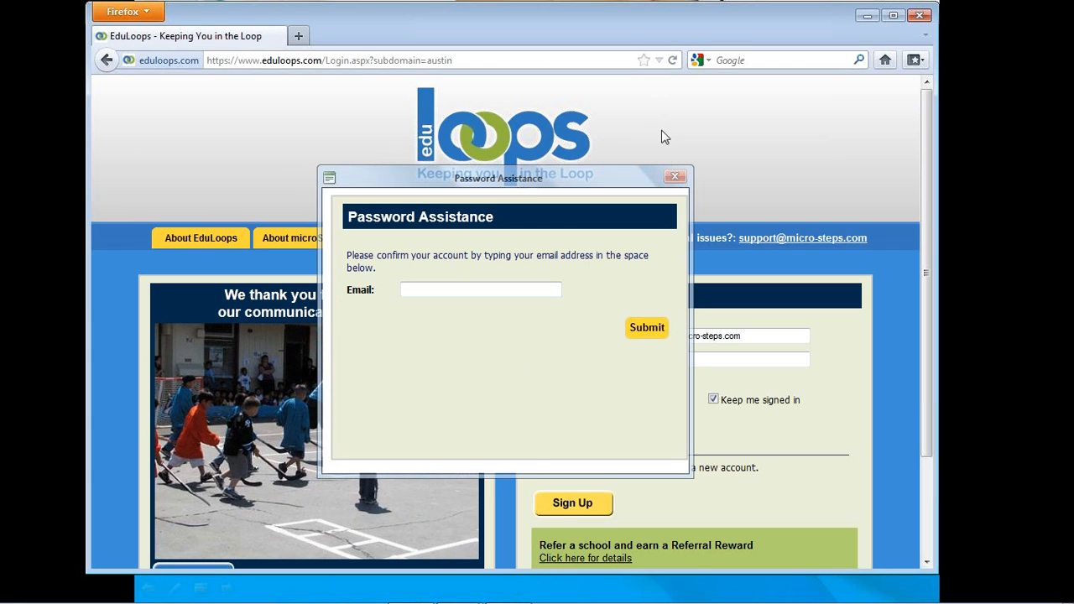
pyautogui.click(677, 179)
# - Enter the account password and log in to the school site
pyautogui.click(663, 360)
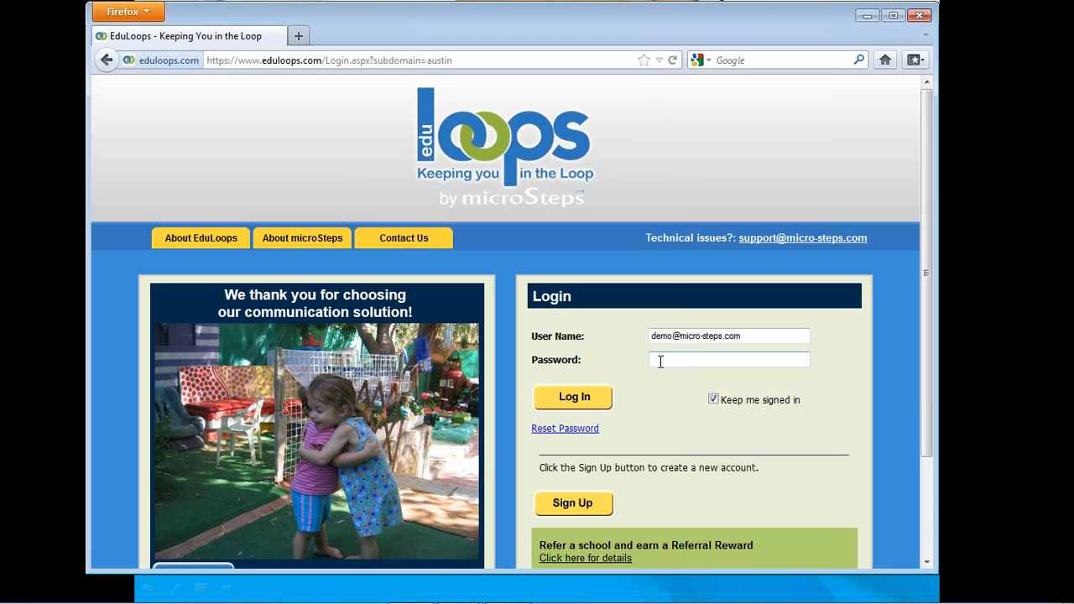
pyautogui.write('•••••')
pyautogui.click(579, 401)
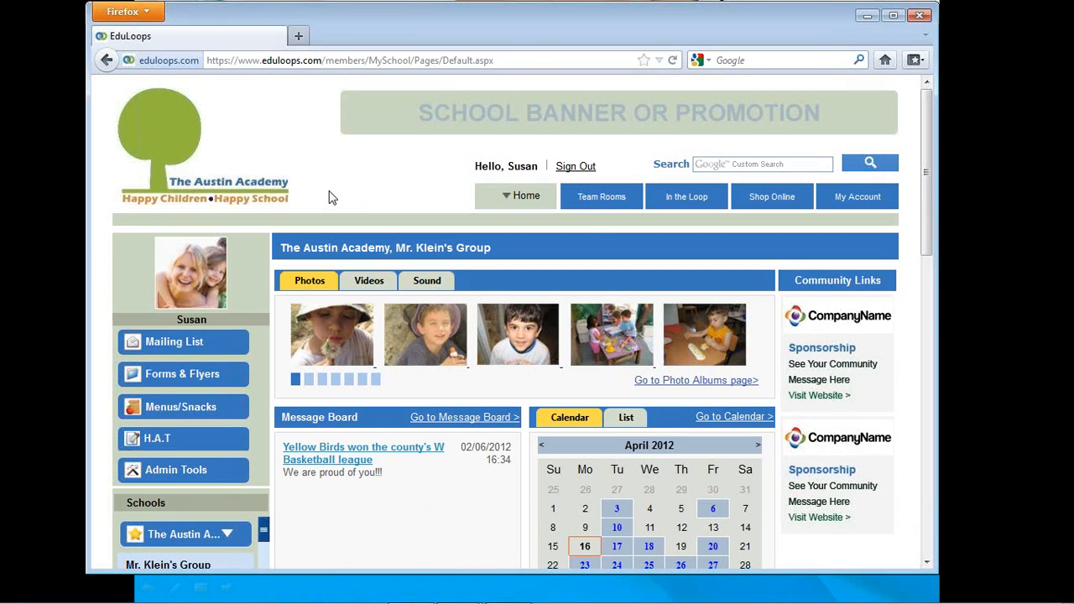
# - Sign out of the account and open the sign-up page for creating a new account
pyautogui.click(576, 168)
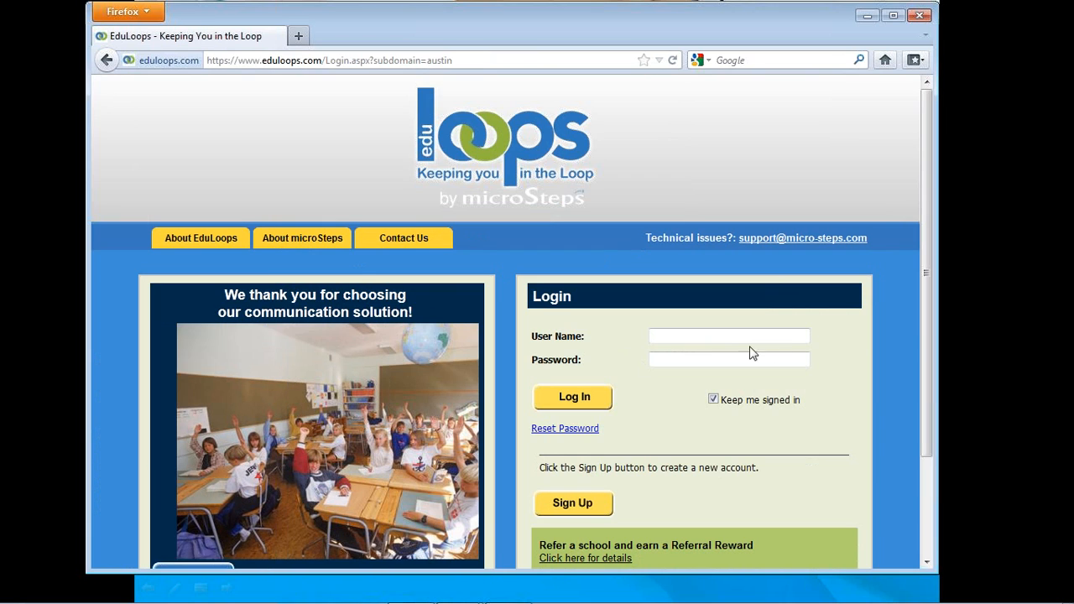
pyautogui.click(656, 334)
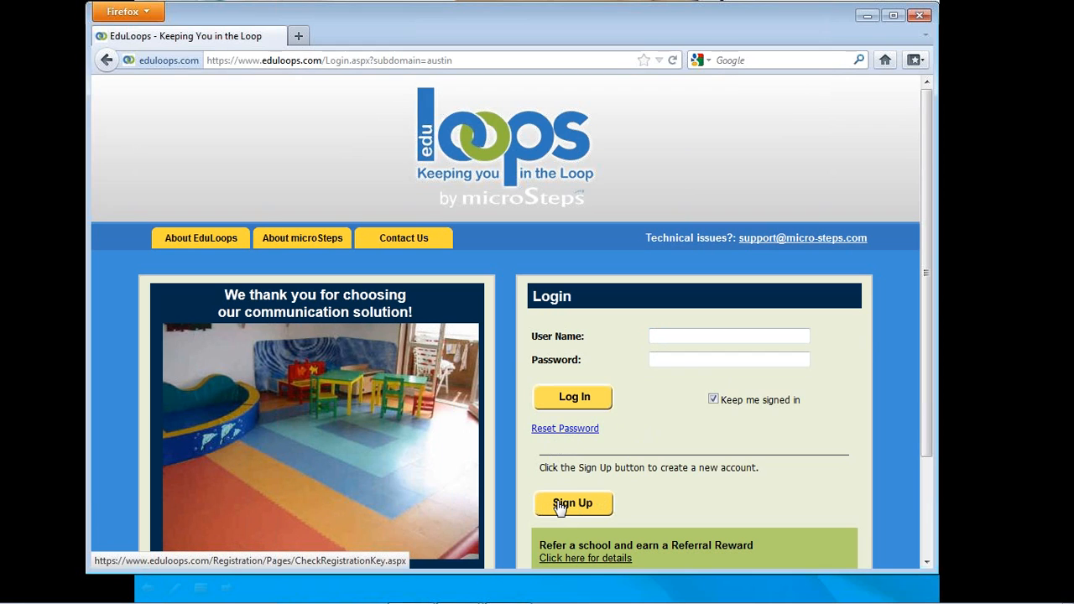
pyautogui.click(559, 508)
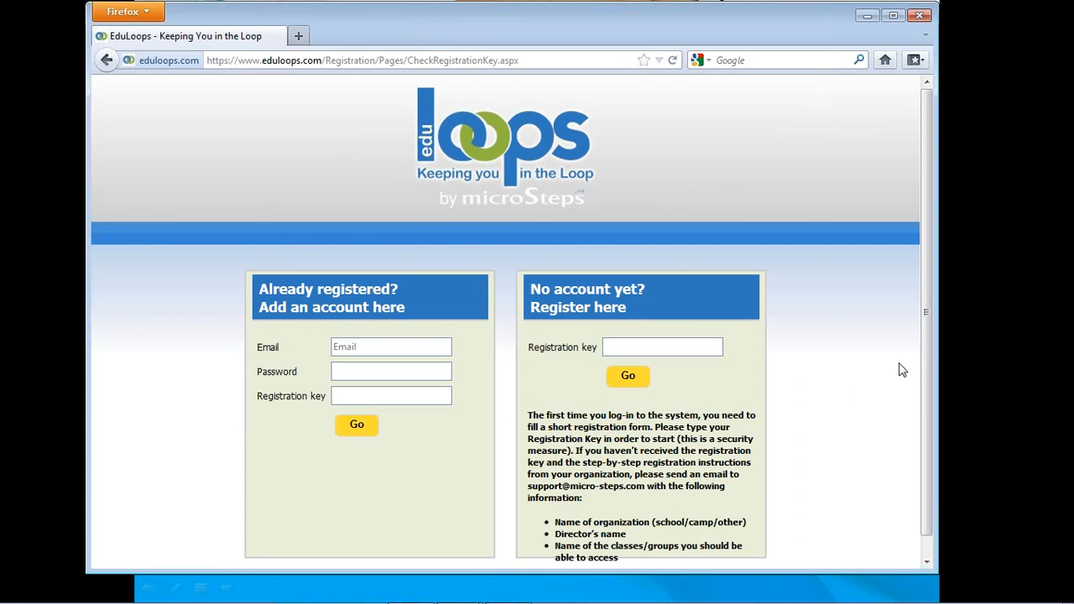
pyautogui.click(449, 352)
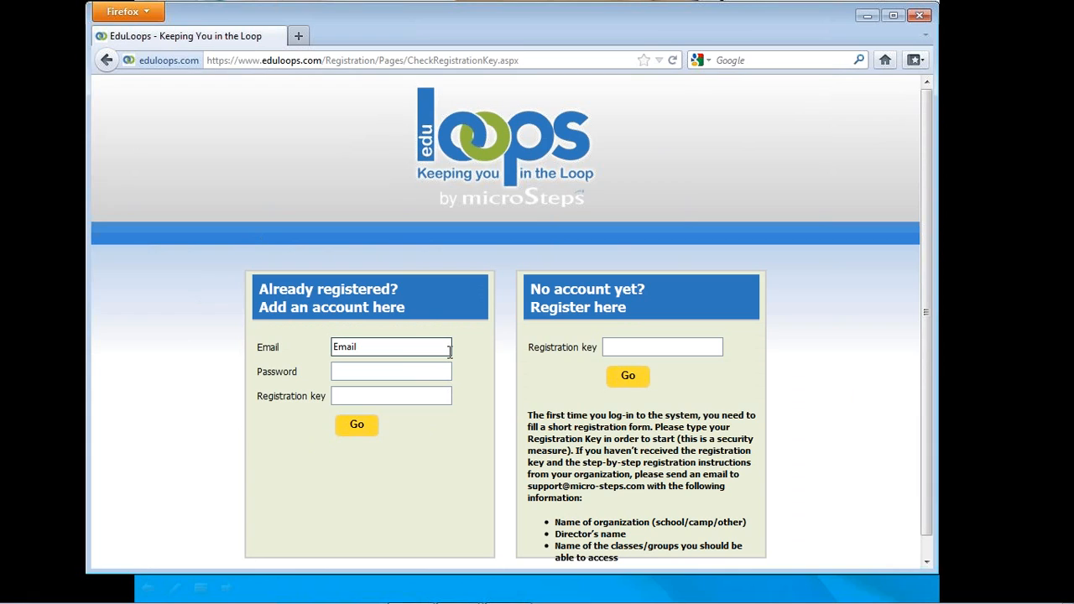
pyautogui.click(393, 395)
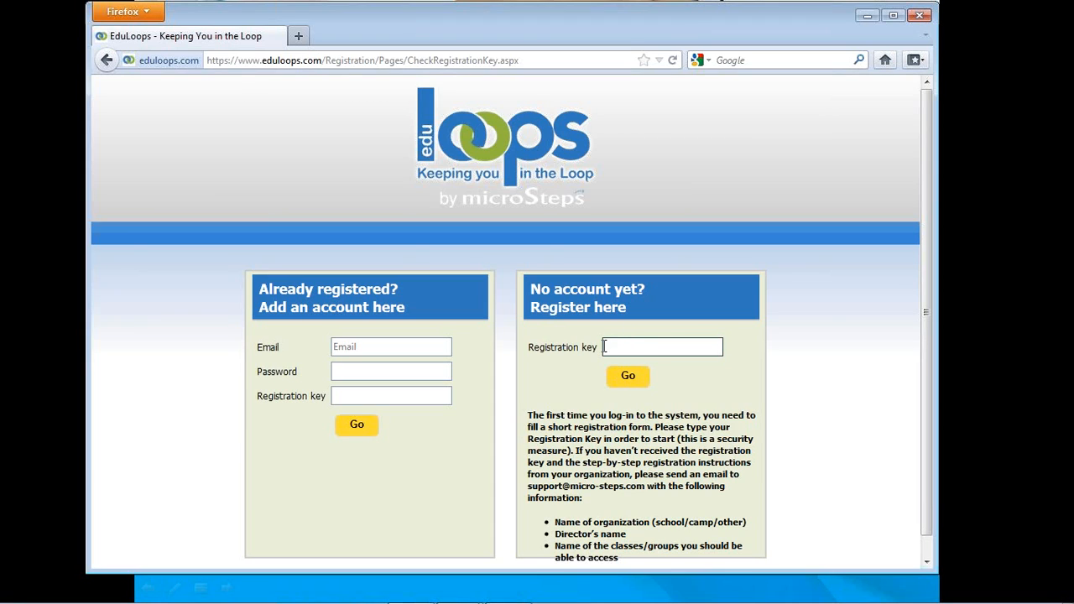
# - Enter the registration key in the section for people without an account and submit it
pyautogui.click(617, 346)
pyautogui.write('•••••••')
pyautogui.moveTo(529, 486); pyautogui.dragTo(646, 492)
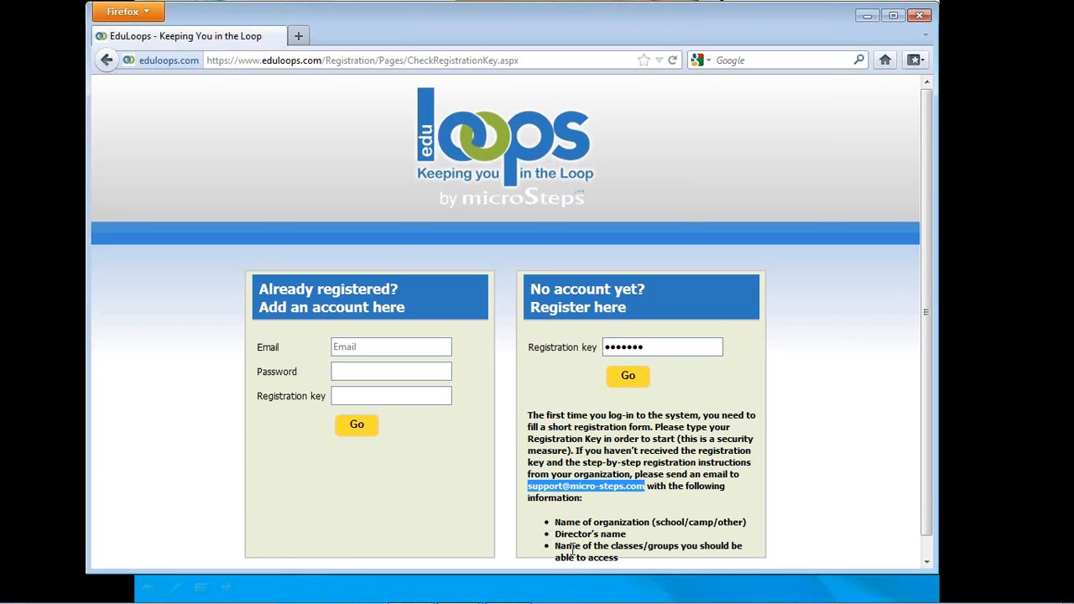
pyautogui.click(621, 380)
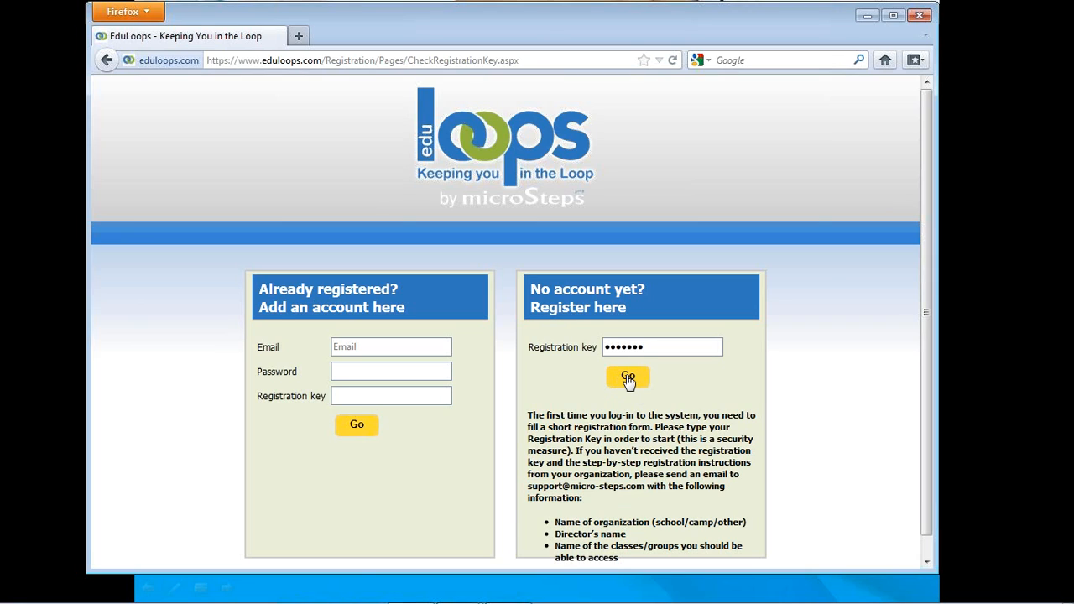
pyautogui.click(629, 379)
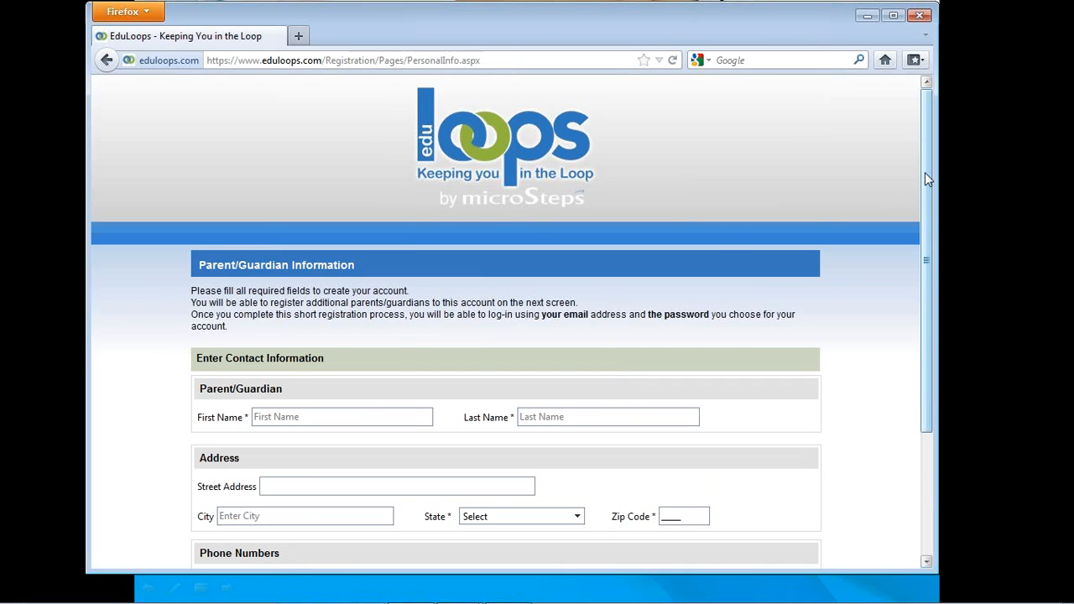
# - Enter "Parent" as the parent/guardian's first name and "Test" as the last name
pyautogui.moveTo(925, 173); pyautogui.dragTo(909, 219)
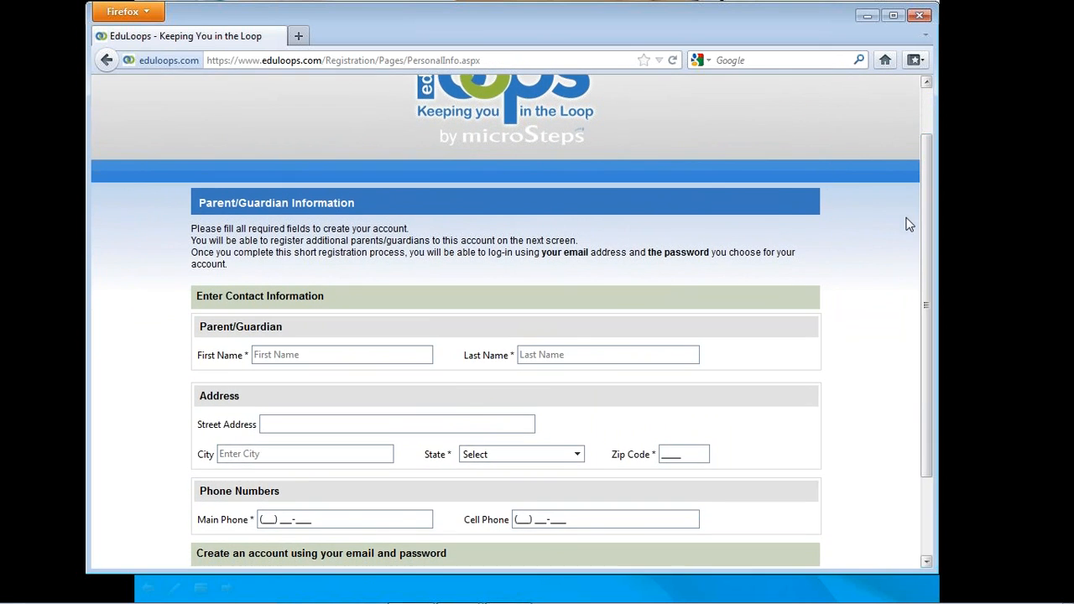
pyautogui.click(251, 358)
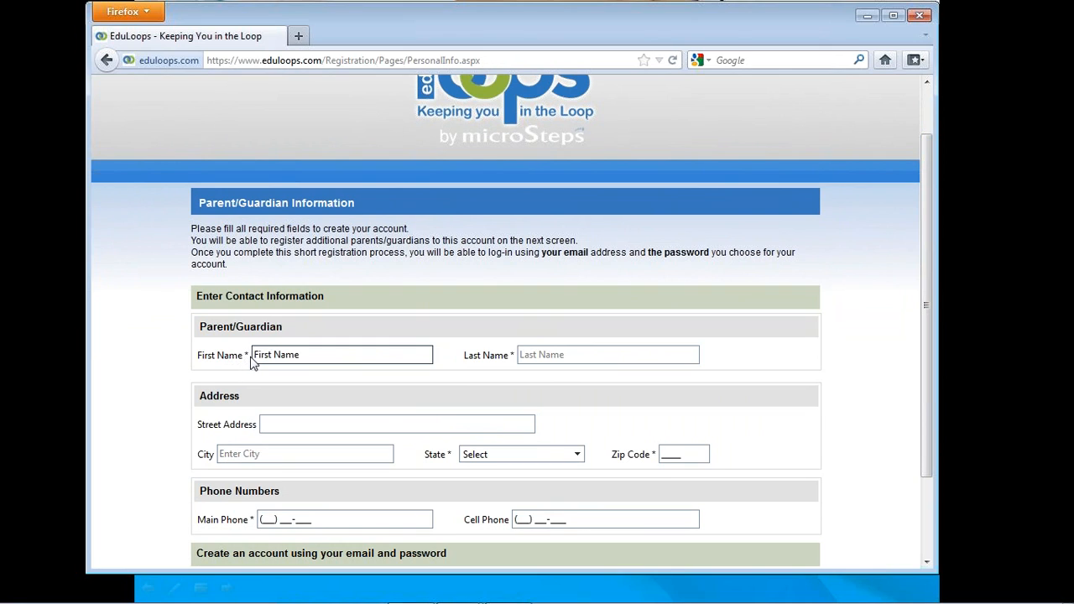
pyautogui.click(265, 354)
pyautogui.write('Parent')
pyautogui.press('Tab')
pyautogui.write('Test')
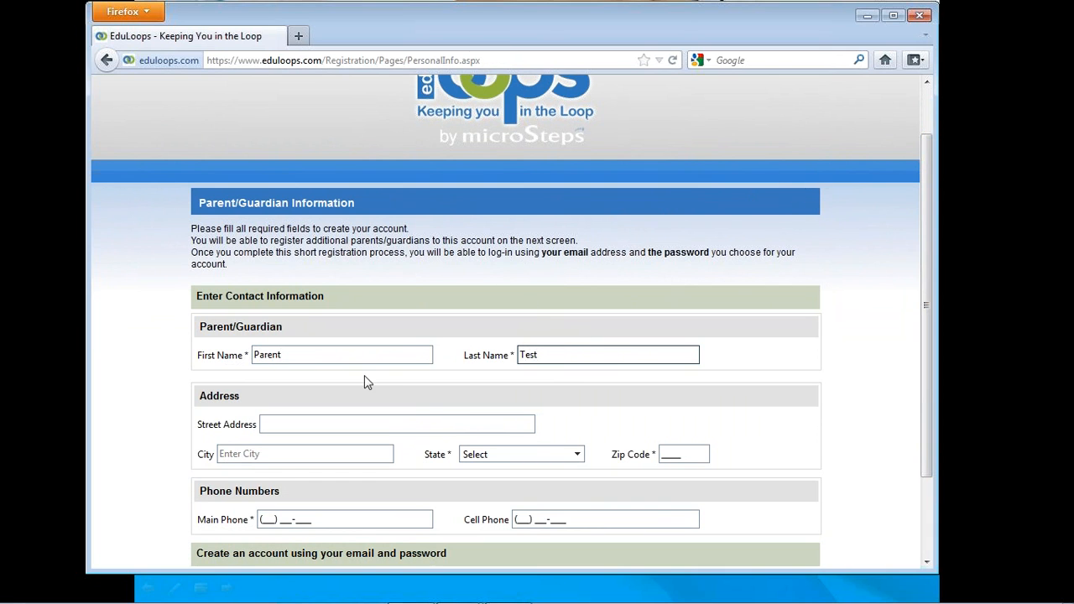
# - Set the parent's state to Alabama and fill in the zip code
pyautogui.moveTo(924, 277); pyautogui.dragTo(914, 342)
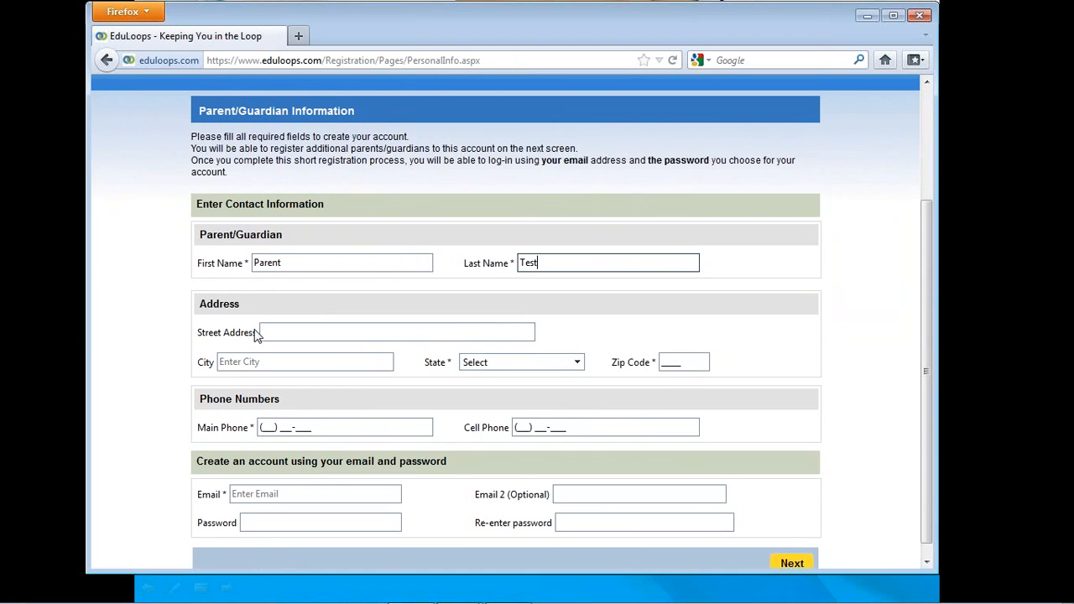
pyautogui.click(577, 369)
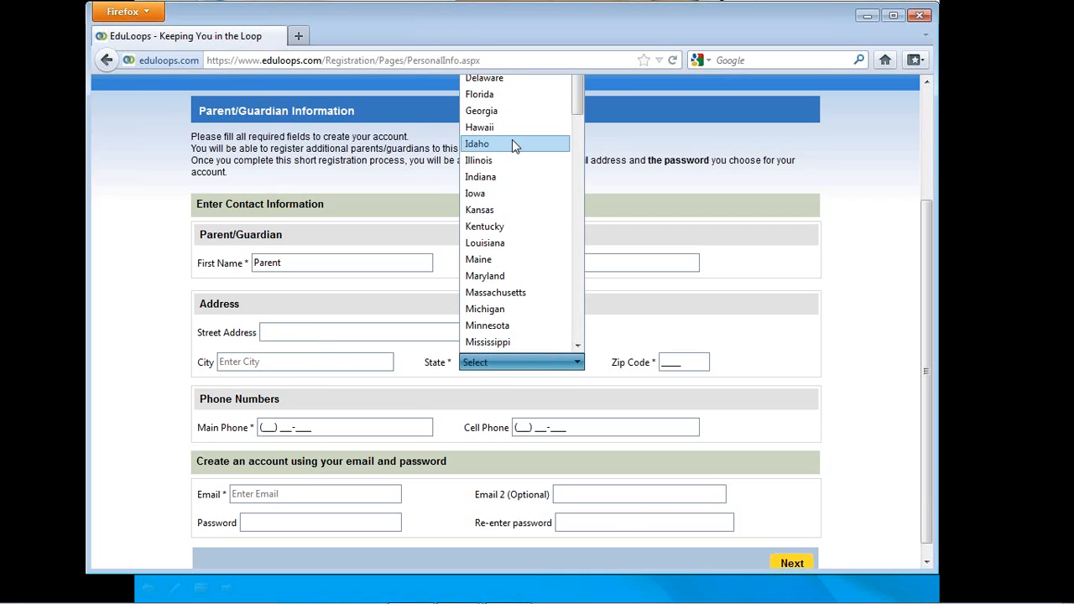
pyautogui.scroll(3, 512, 140)
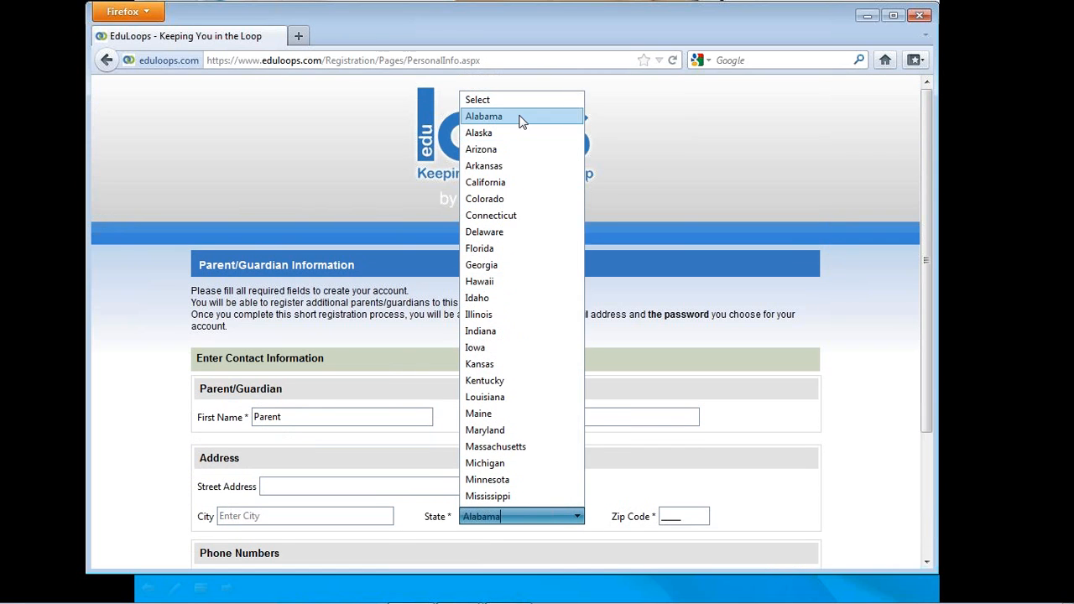
pyautogui.click(520, 117)
pyautogui.click(675, 516)
pyautogui.write('00000')
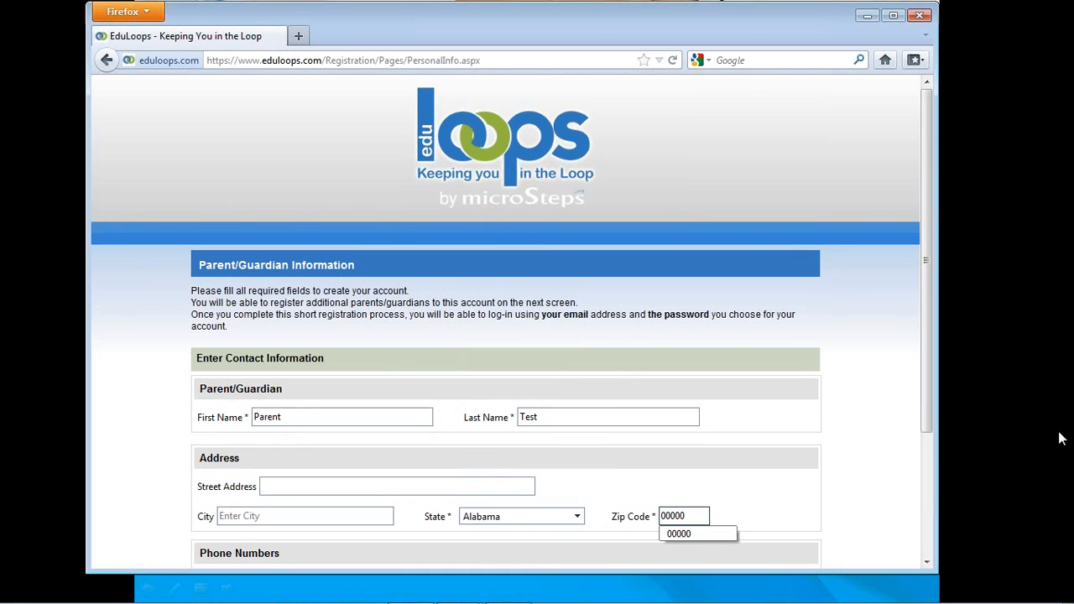
# - Fill in the parent's main phone number
pyautogui.moveTo(927, 412); pyautogui.dragTo(921, 549)
pyautogui.click(261, 412)
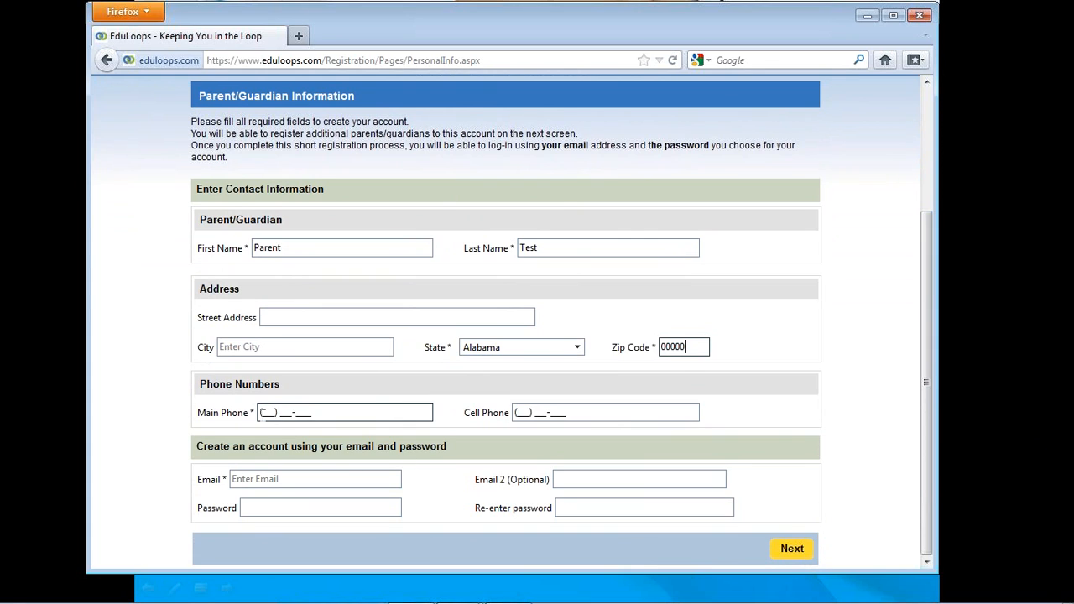
pyautogui.click(261, 412)
pyautogui.write('42345678')
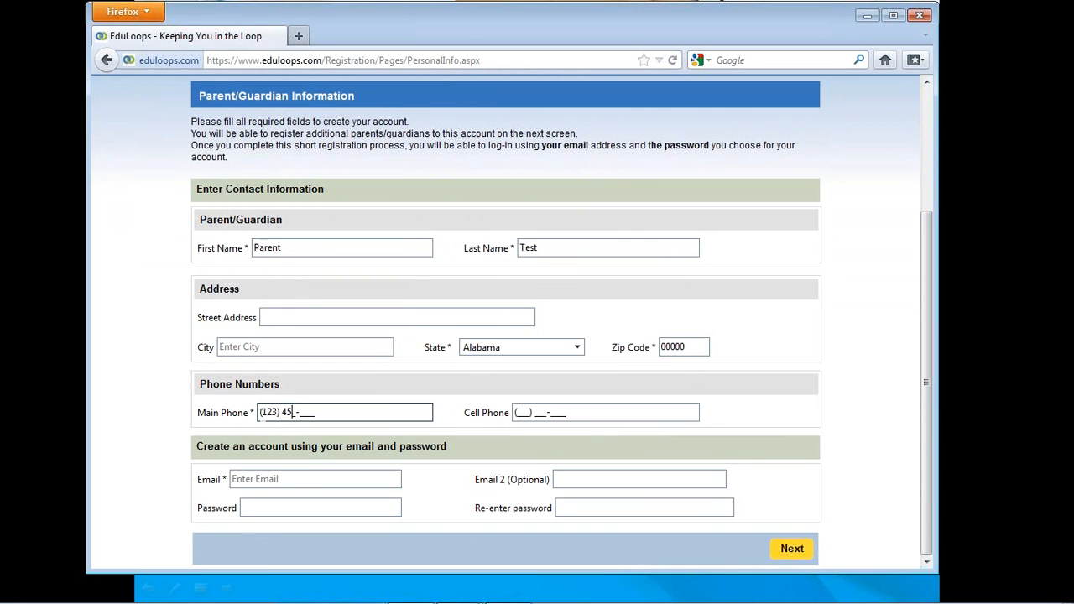
pyautogui.write('90')
# - Enter the new account's e-mail and its password with confirmation, leaving the optional second e-mail empty
pyautogui.click(240, 479)
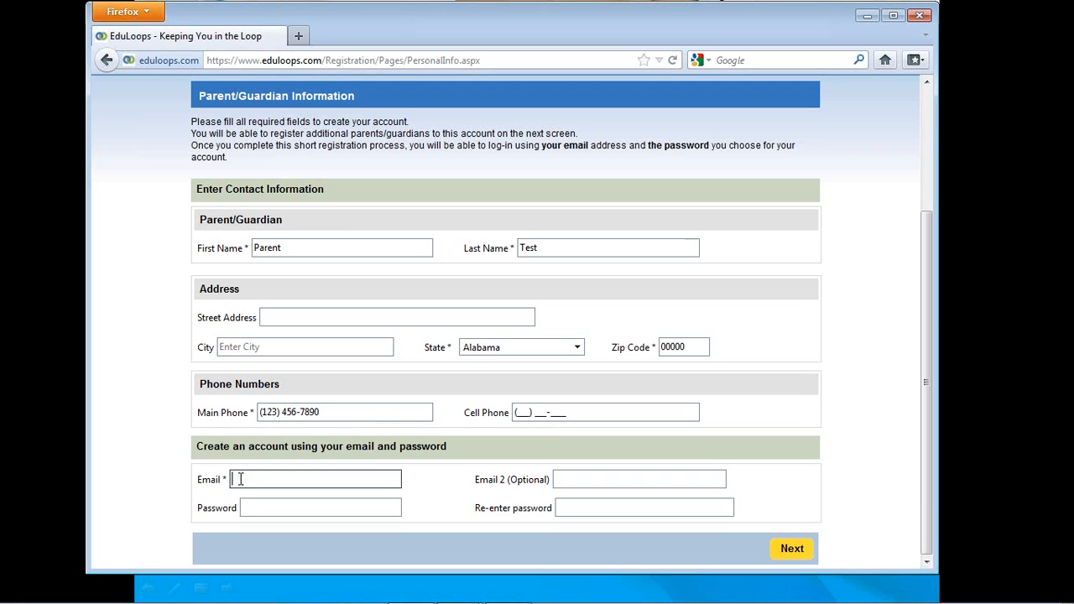
pyautogui.write('li')
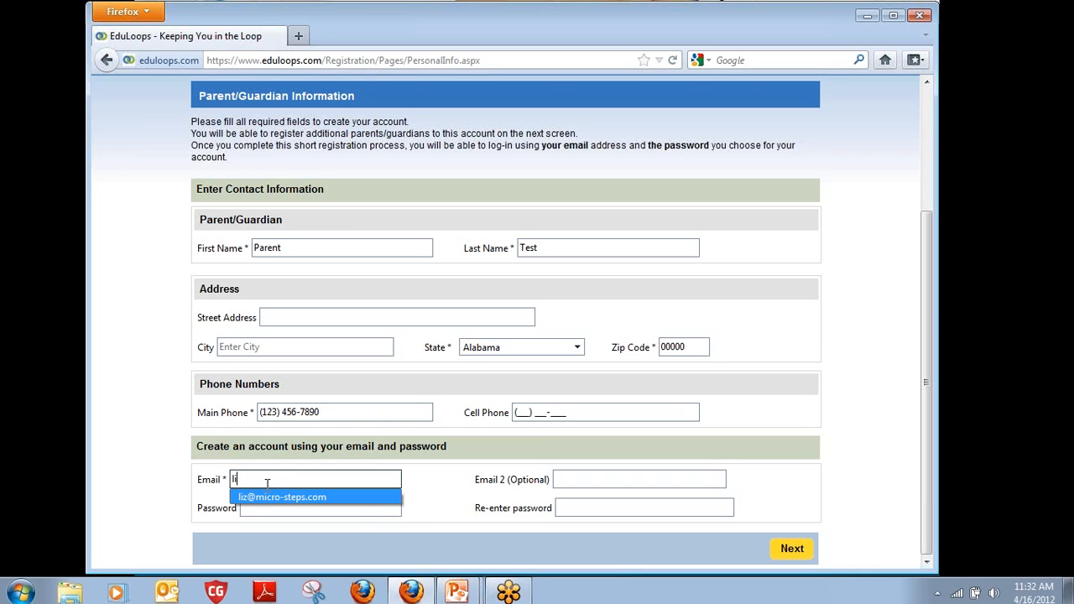
pyautogui.click(254, 499)
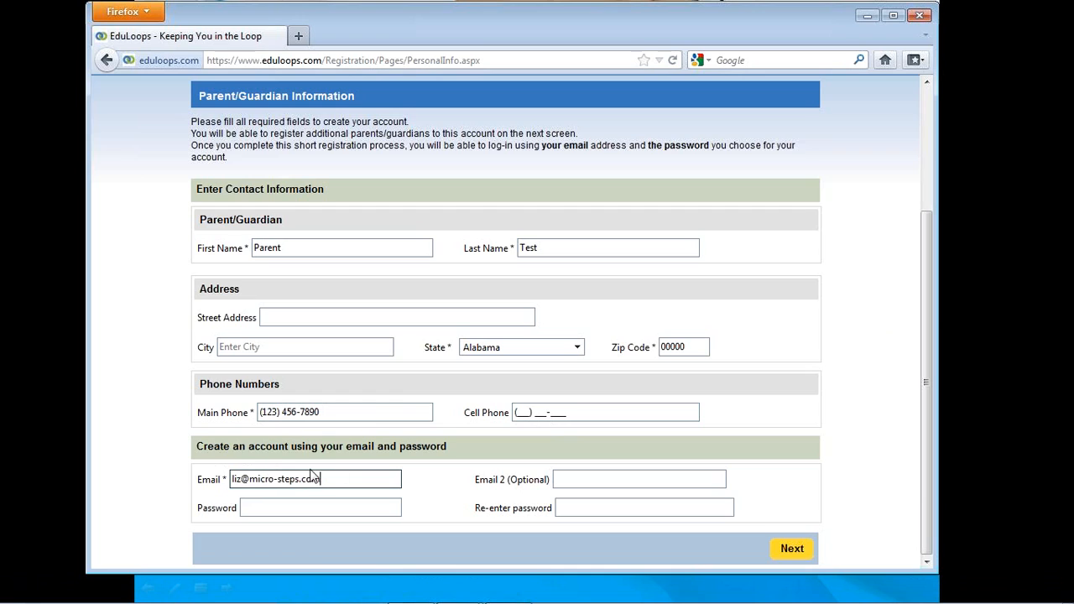
pyautogui.click(568, 481)
pyautogui.click(265, 506)
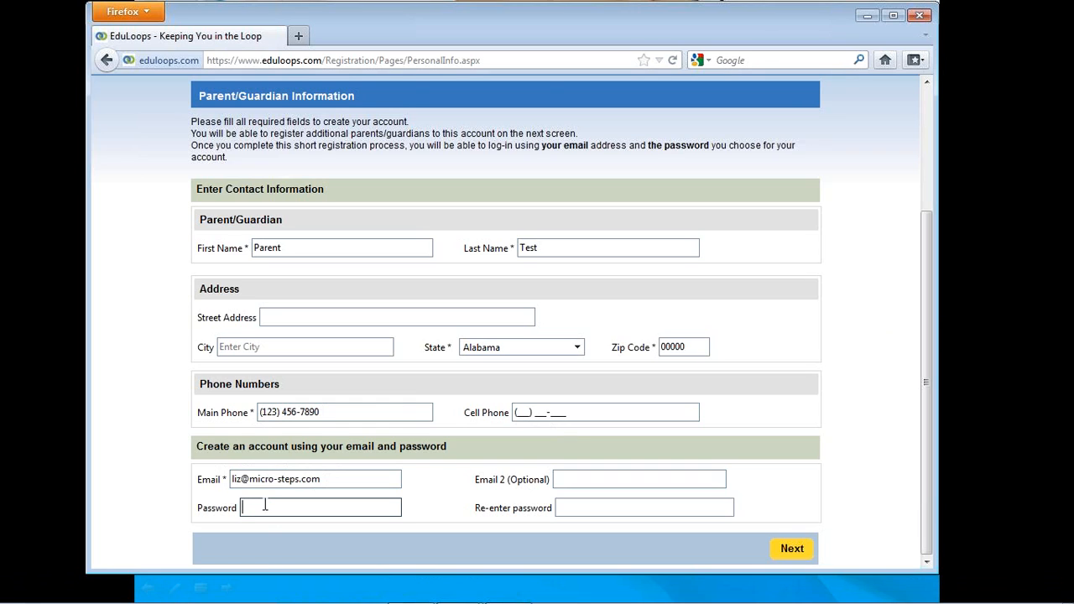
pyautogui.write('test')
pyautogui.click(660, 508)
pyautogui.write('test')
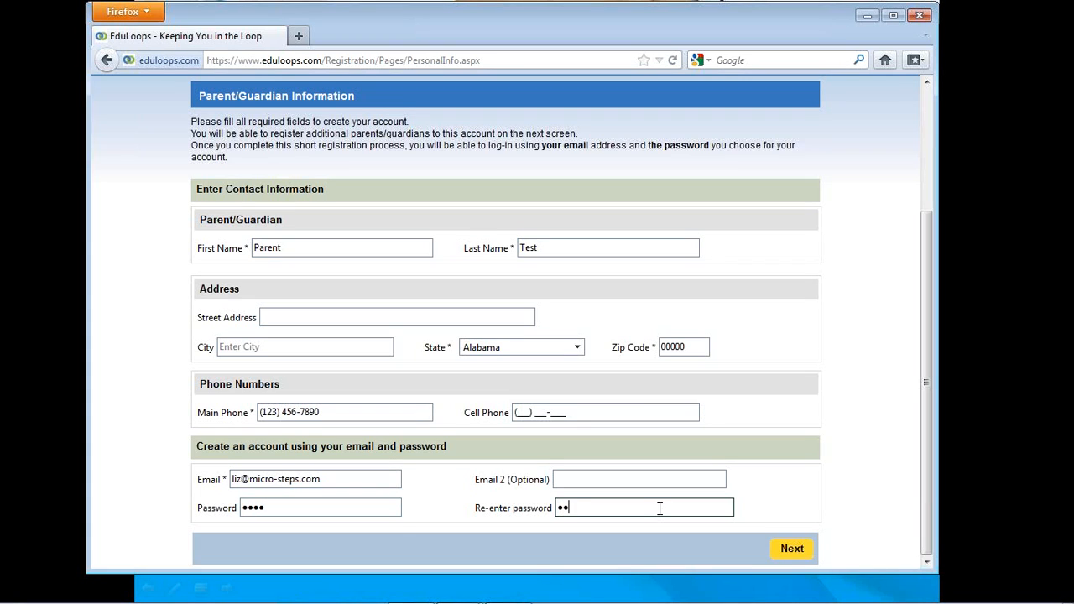
# - Submit the parent information and continue to the children's form without adding another parent/guardian
pyautogui.click(792, 550)
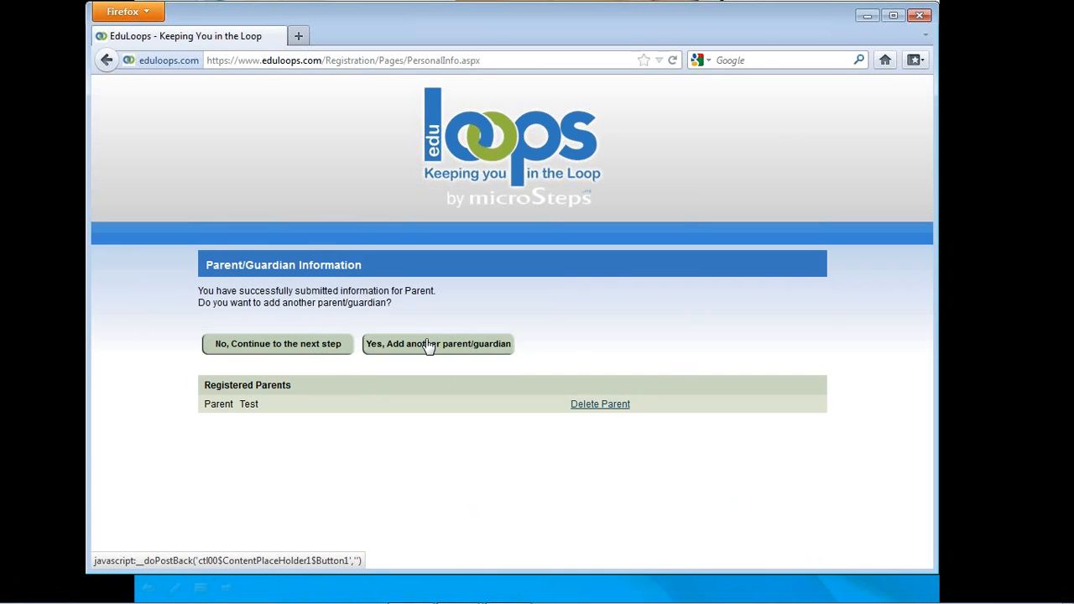
pyautogui.click(269, 349)
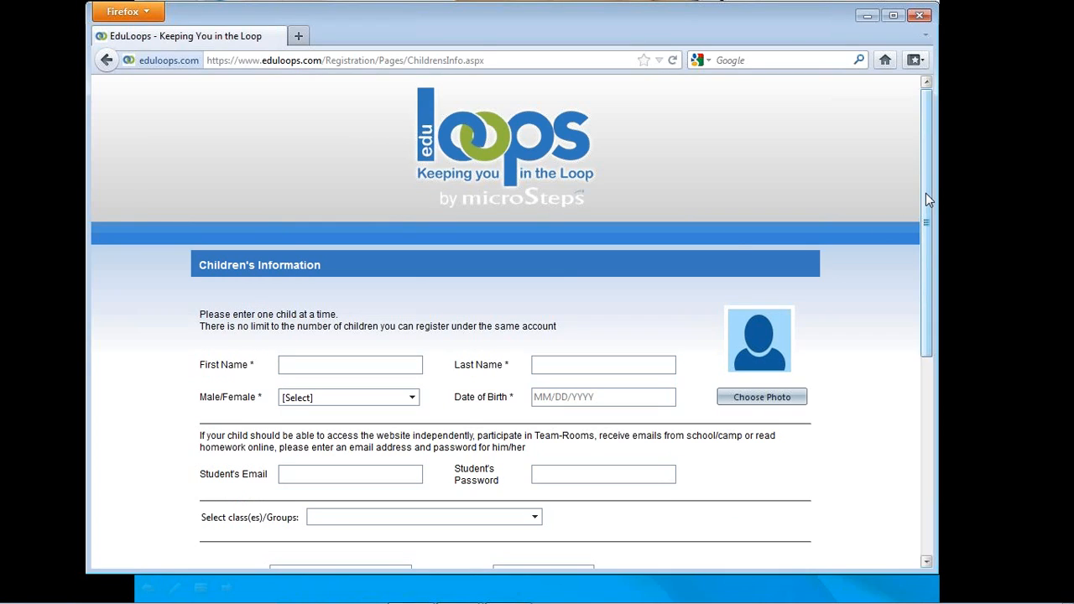
# - Enter "Chile One" as the child's first name and "Test" as the last name
pyautogui.scroll(-1, 926, 193)
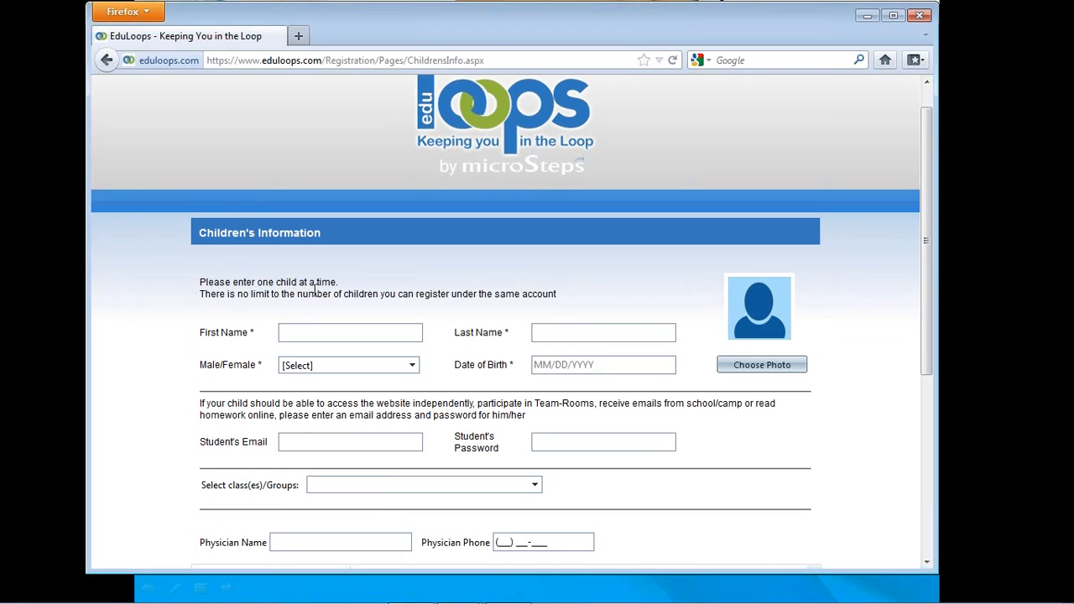
pyautogui.click(302, 327)
pyautogui.write('Ch')
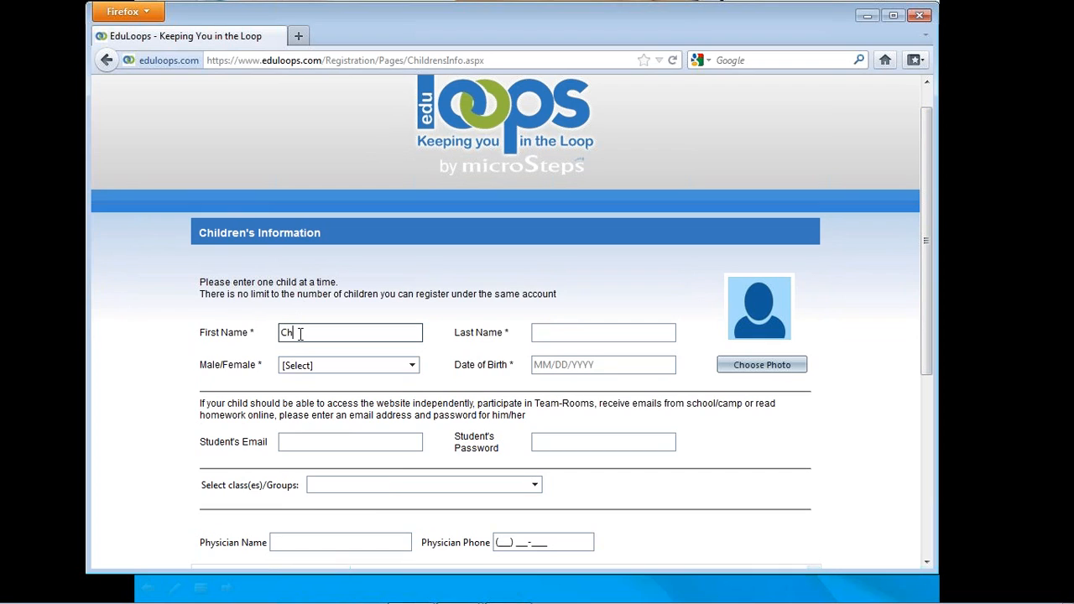
pyautogui.write('ild One')
pyautogui.press('Tab')
pyautogui.write('Test')
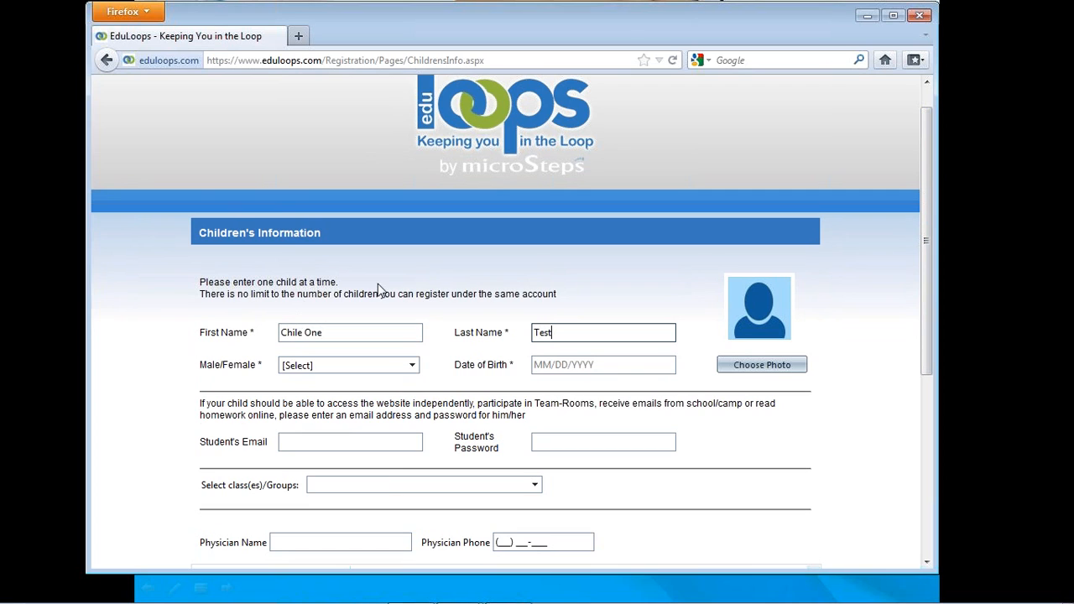
# - Set the child's gender to Male and fill in the date of birth
pyautogui.click(386, 367)
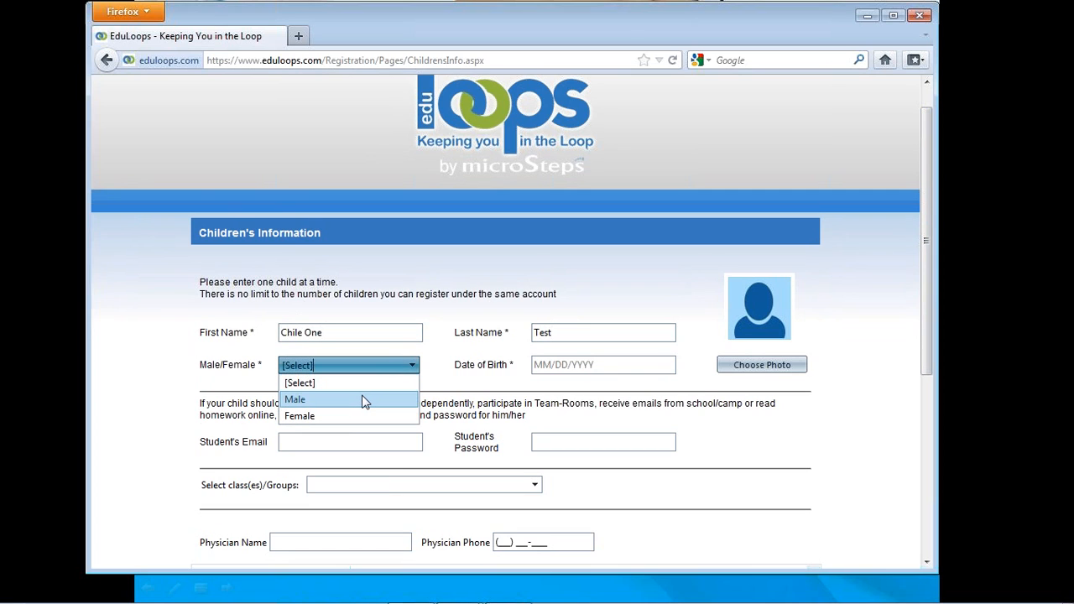
pyautogui.click(361, 400)
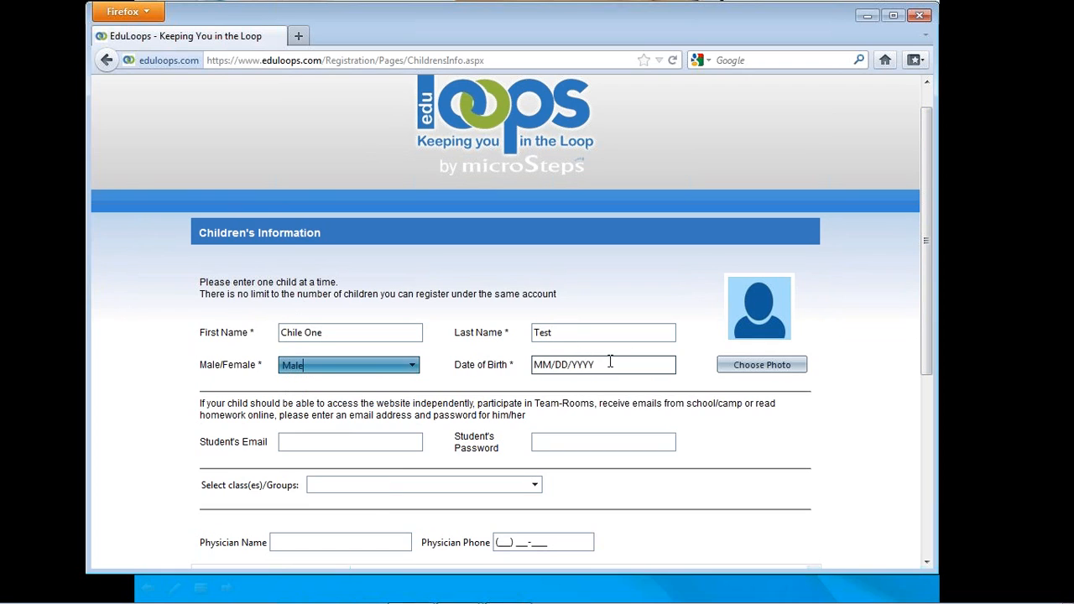
pyautogui.click(606, 365)
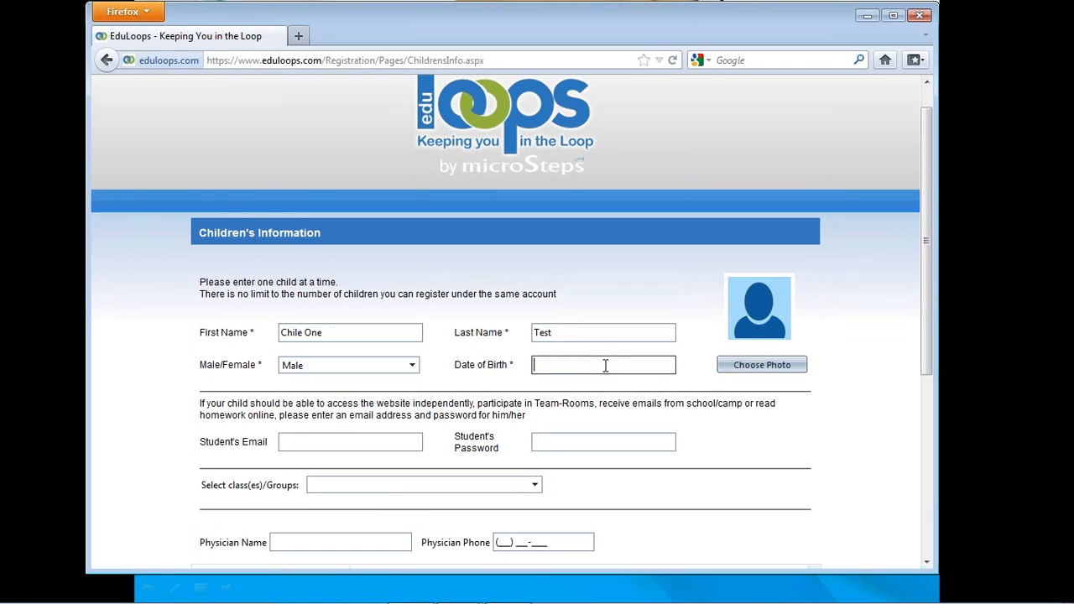
pyautogui.write('2')
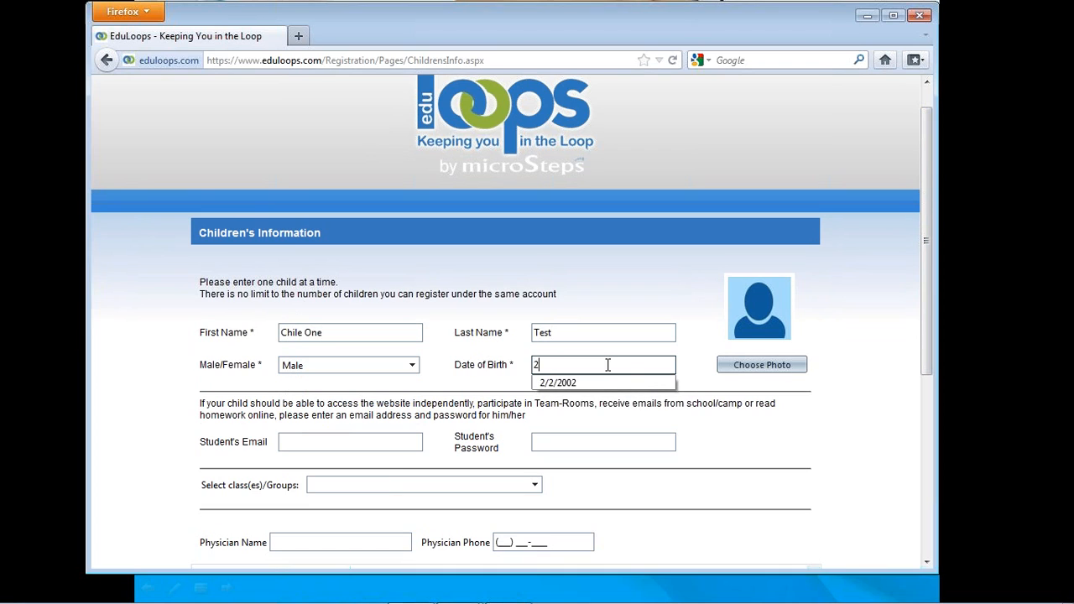
pyautogui.click(606, 384)
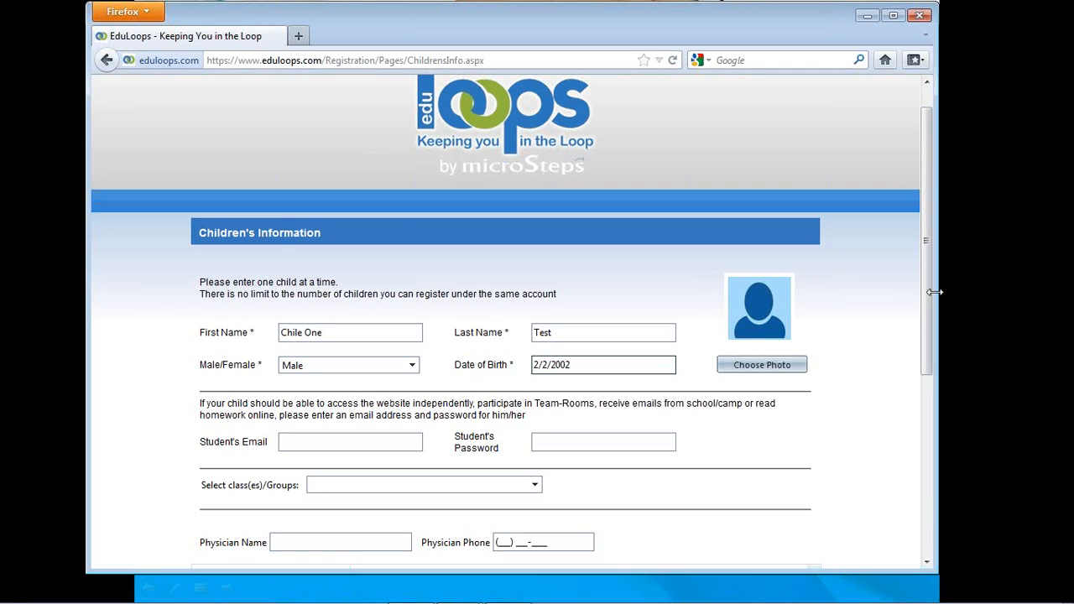
# - Leave the student's e-mail and password empty and assign the child to the third classroom in the class/group list
pyautogui.moveTo(928, 319); pyautogui.dragTo(922, 360)
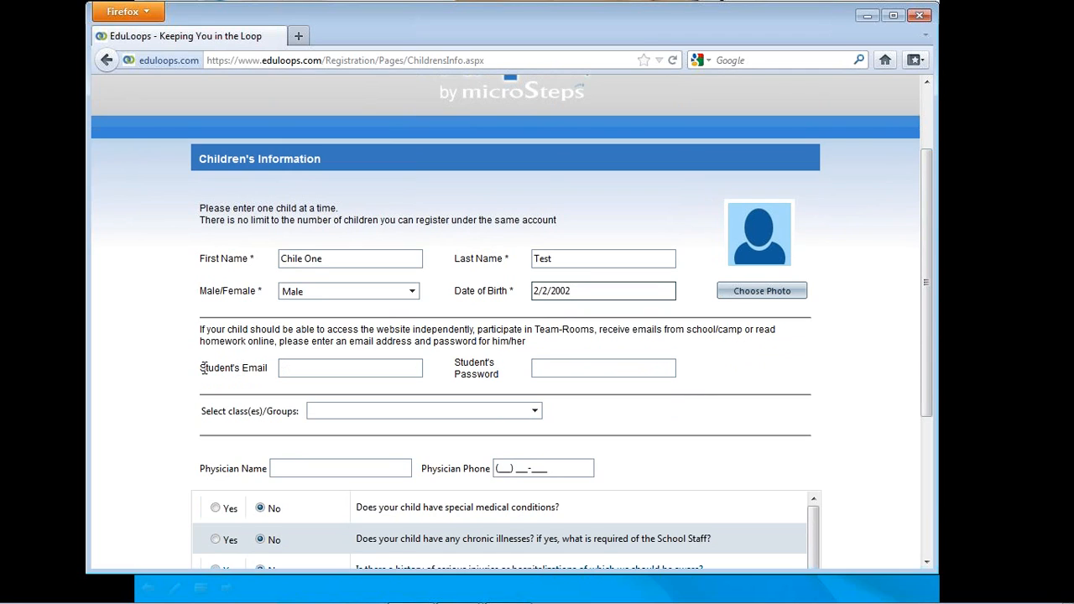
pyautogui.click(320, 370)
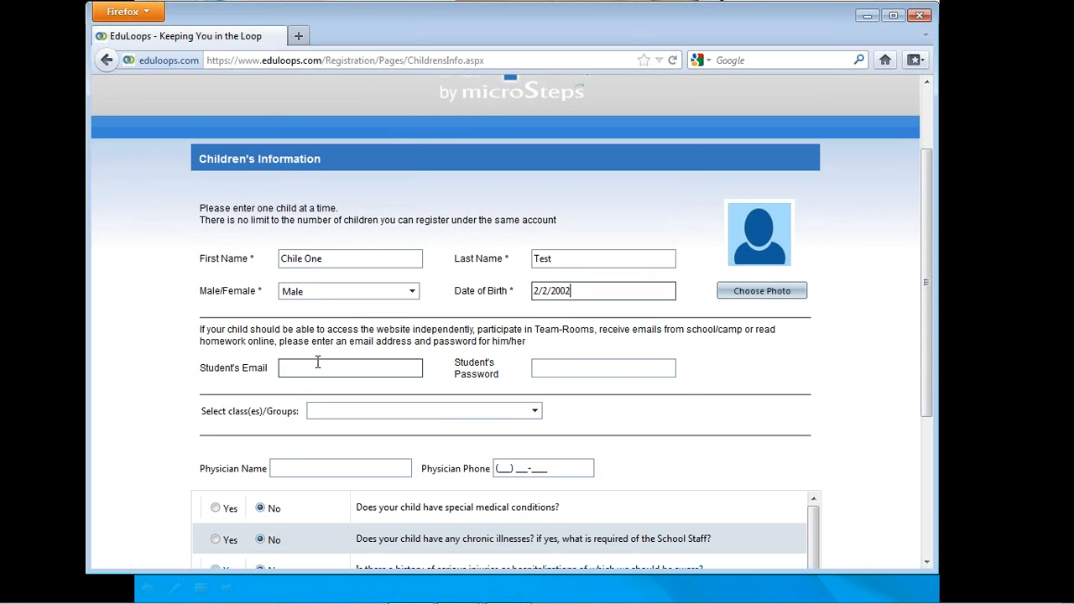
pyautogui.moveTo(928, 366); pyautogui.dragTo(928, 400)
pyautogui.click(537, 366)
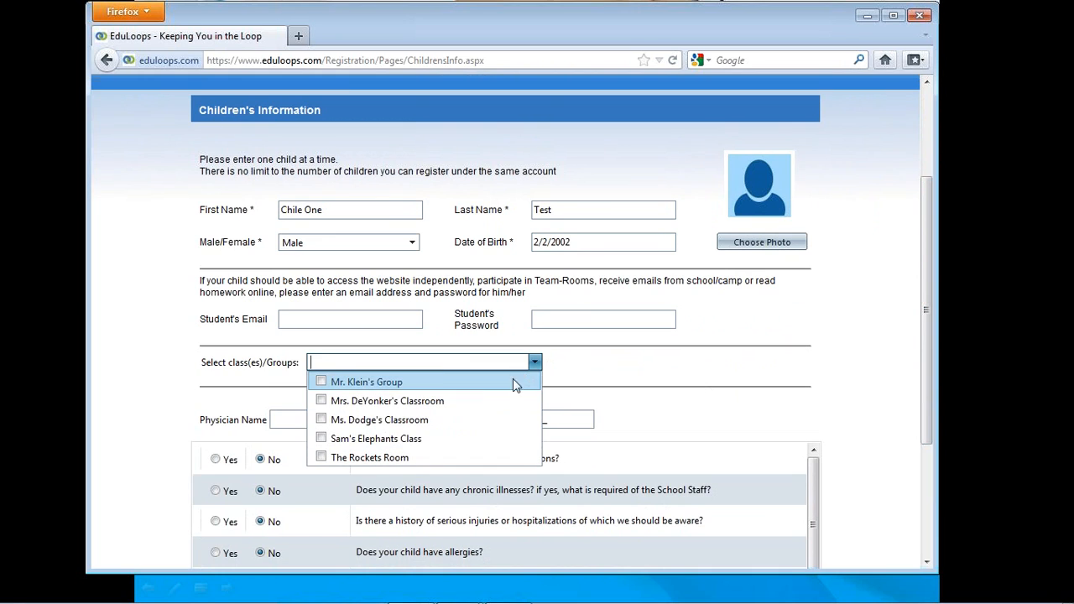
pyautogui.click(325, 417)
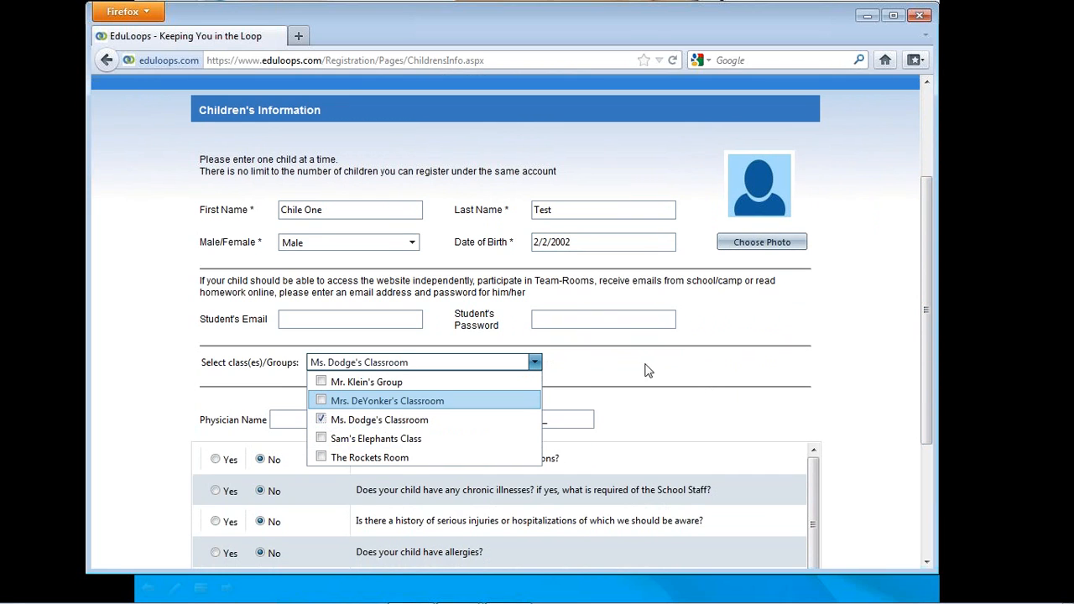
# - Submit the child's information with the physician fields empty and the default medical answers, and continue without adding another child
pyautogui.moveTo(927, 426); pyautogui.dragTo(925, 507)
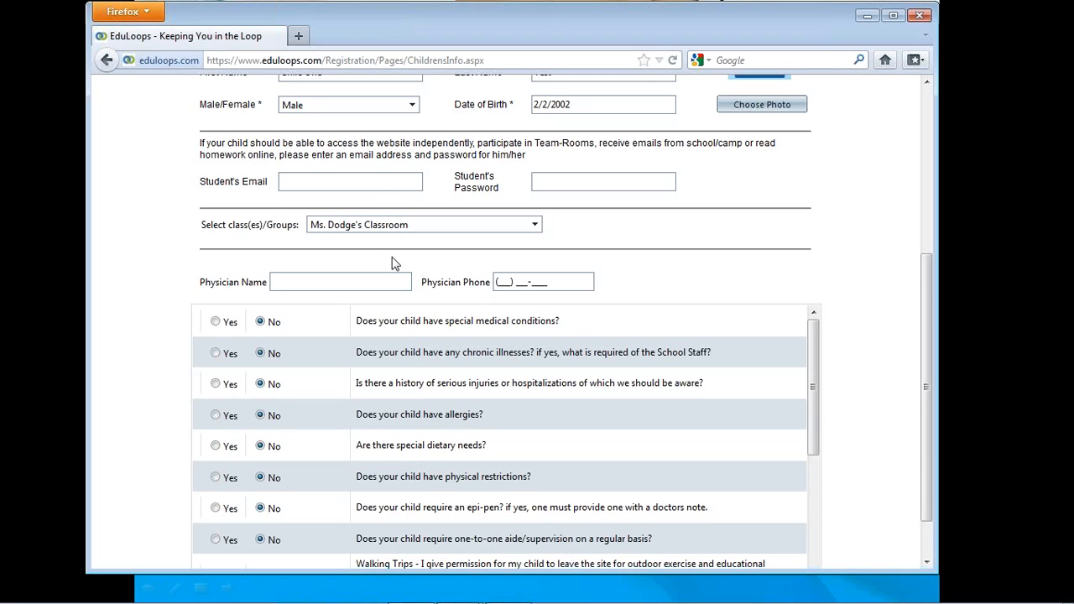
pyautogui.moveTo(927, 417); pyautogui.dragTo(930, 457)
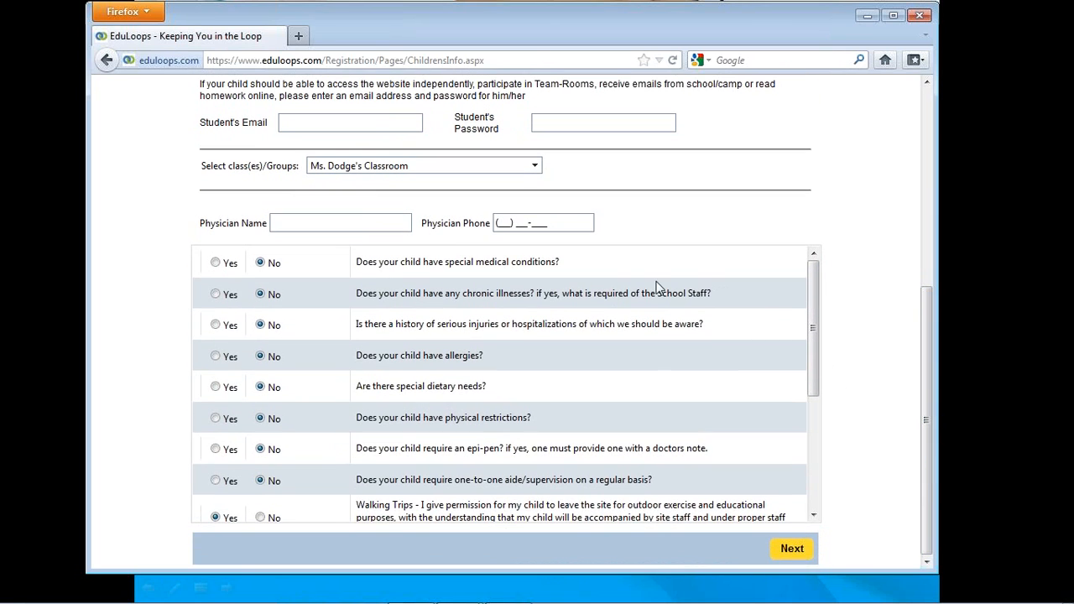
pyautogui.click(789, 554)
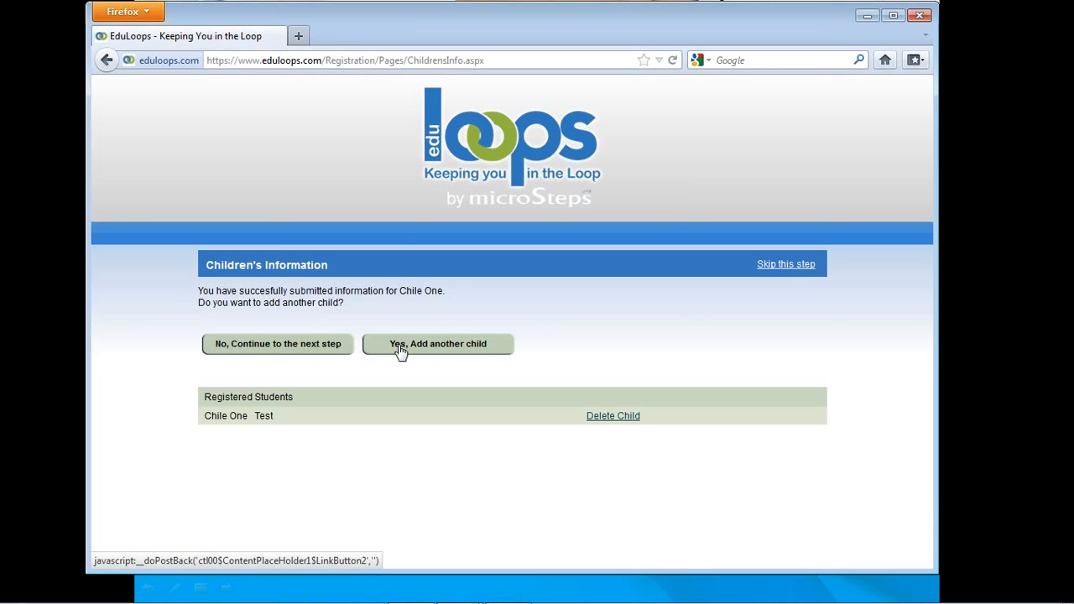
pyautogui.click(254, 351)
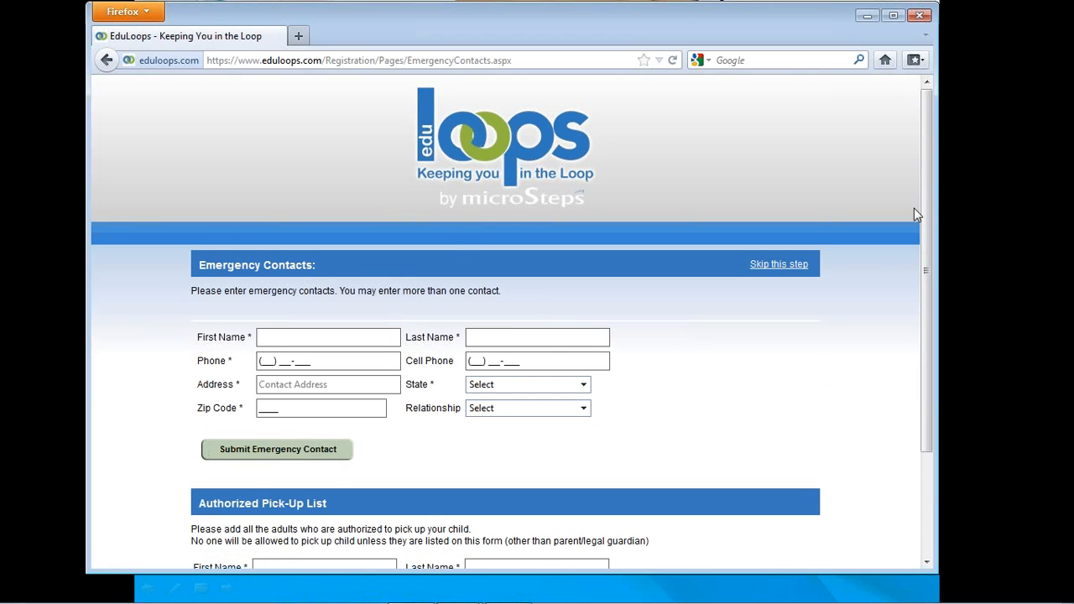
# - Enter "Contact" as the emergency contact's first name, "One" as the last name, and fill in the main phone number
pyautogui.moveTo(924, 207); pyautogui.dragTo(924, 229)
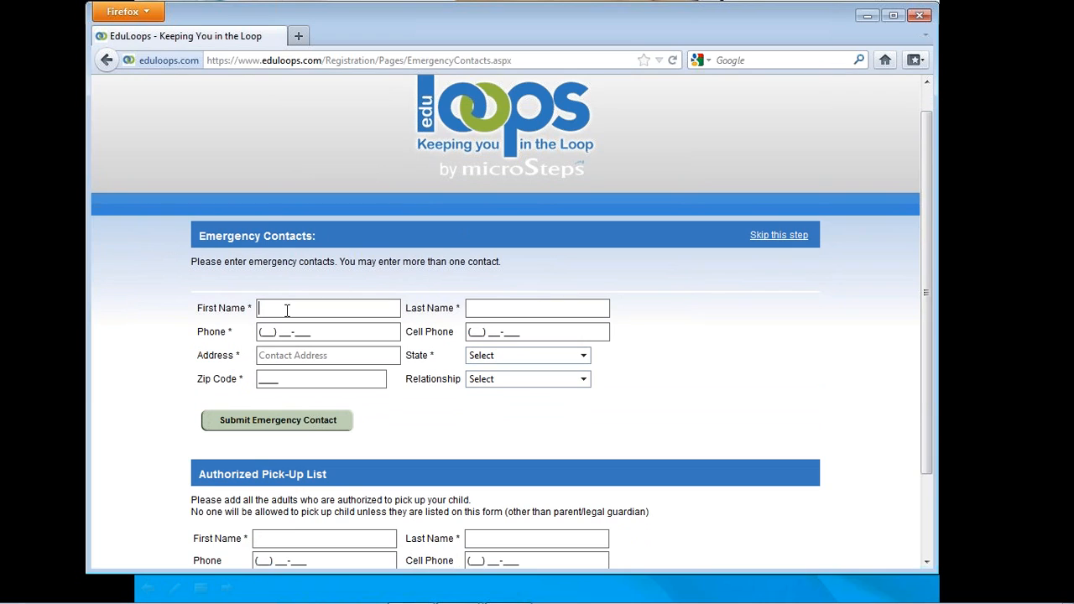
pyautogui.write('Contact')
pyautogui.click(486, 308)
pyautogui.write('One')
pyautogui.click(268, 332)
pyautogui.write('222) 222-2222')
# - Fill in the emergency contact's street address and zip code, with Alabama as the state
pyautogui.click(319, 355)
pyautogui.write('123 Any Street')
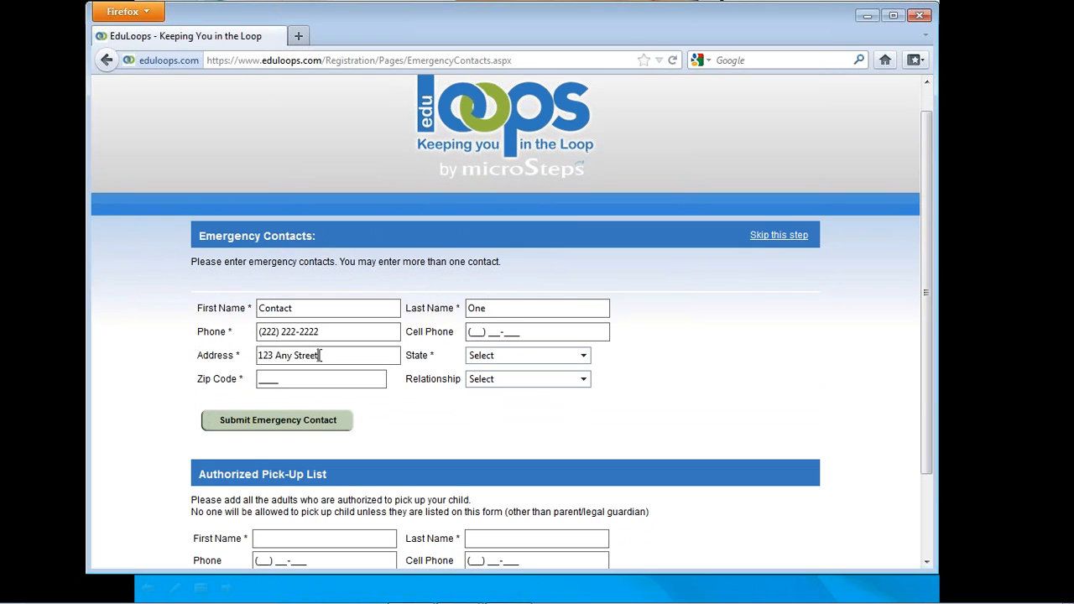
pyautogui.press('Tab')
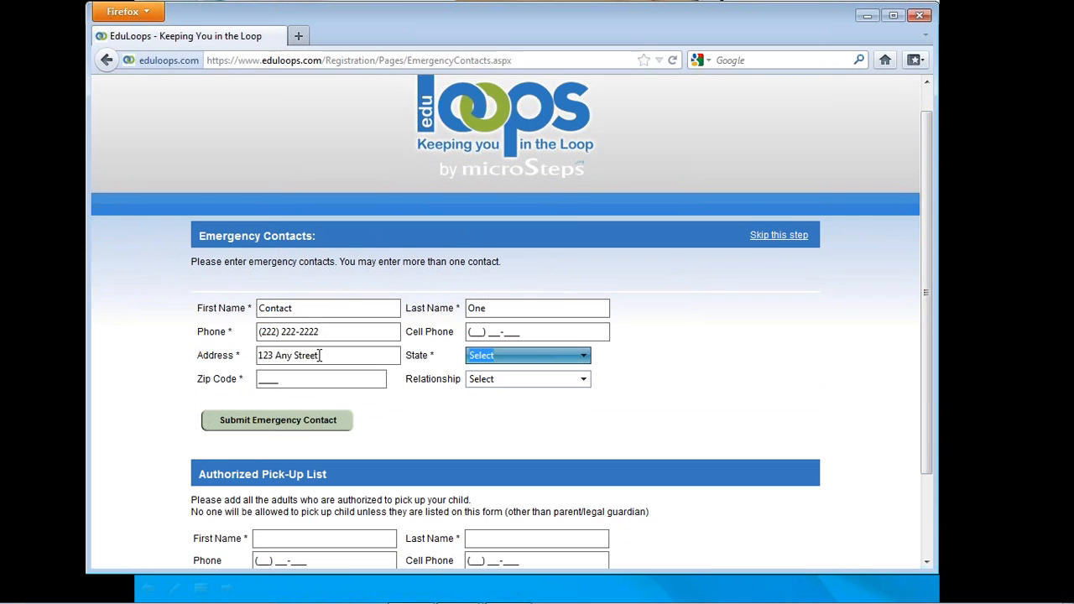
pyautogui.click(582, 358)
pyautogui.scroll(-3, 525, 147)
pyautogui.scroll(3, 520, 144)
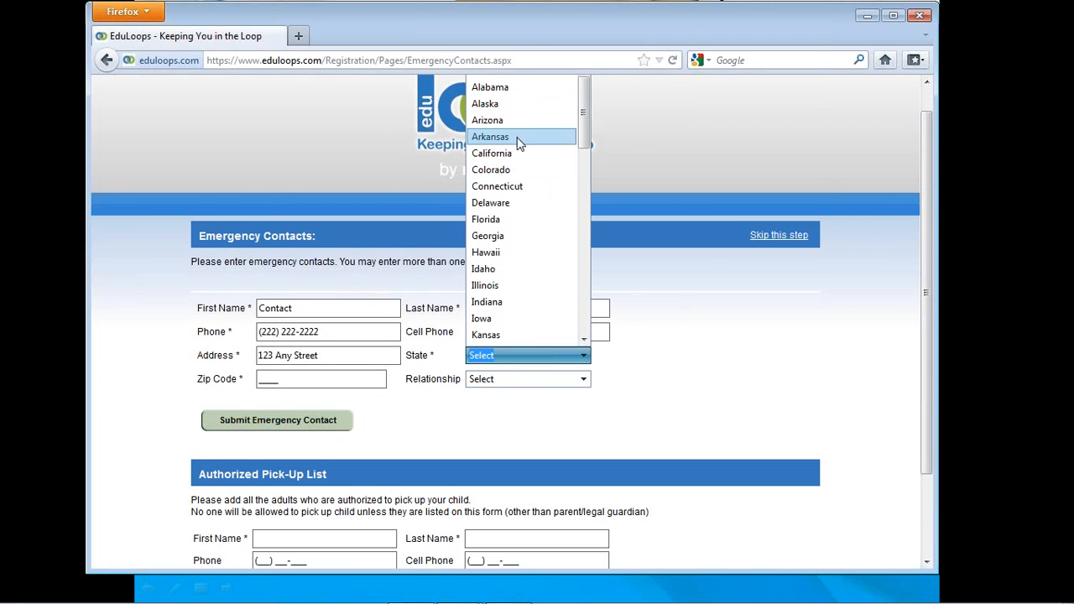
pyautogui.click(516, 89)
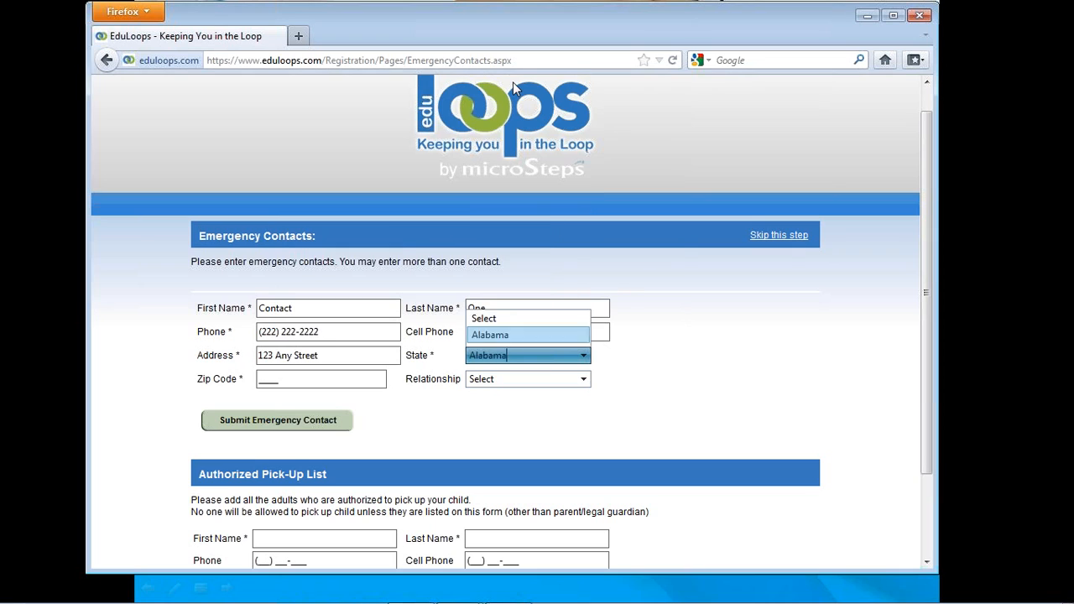
pyautogui.click(261, 379)
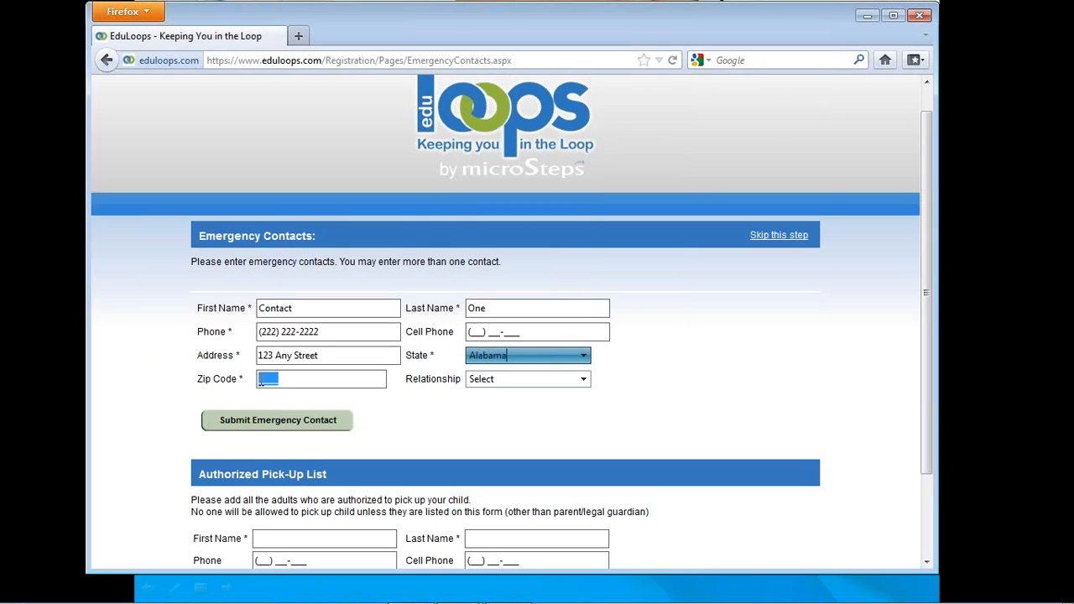
pyautogui.write('00000')
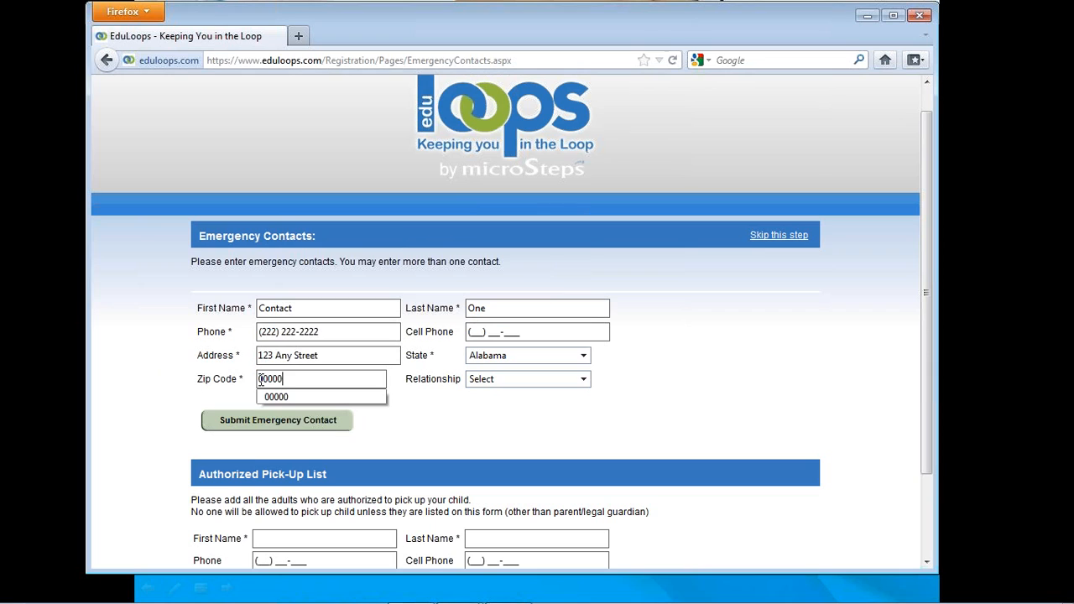
# - Set the emergency contact's relationship to Relative and submit the contact
pyautogui.click(539, 381)
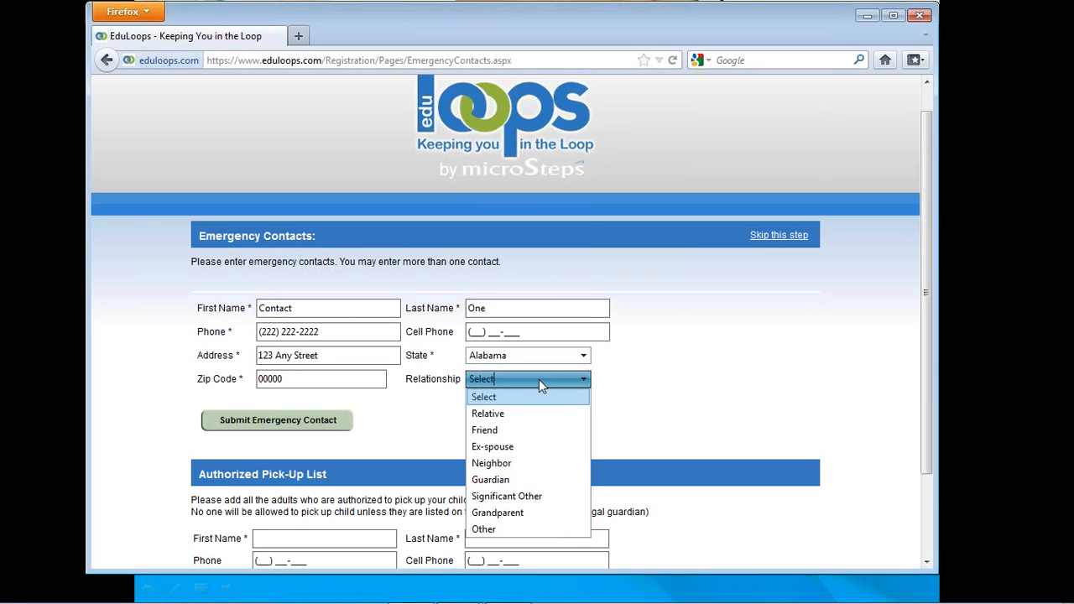
pyautogui.click(499, 415)
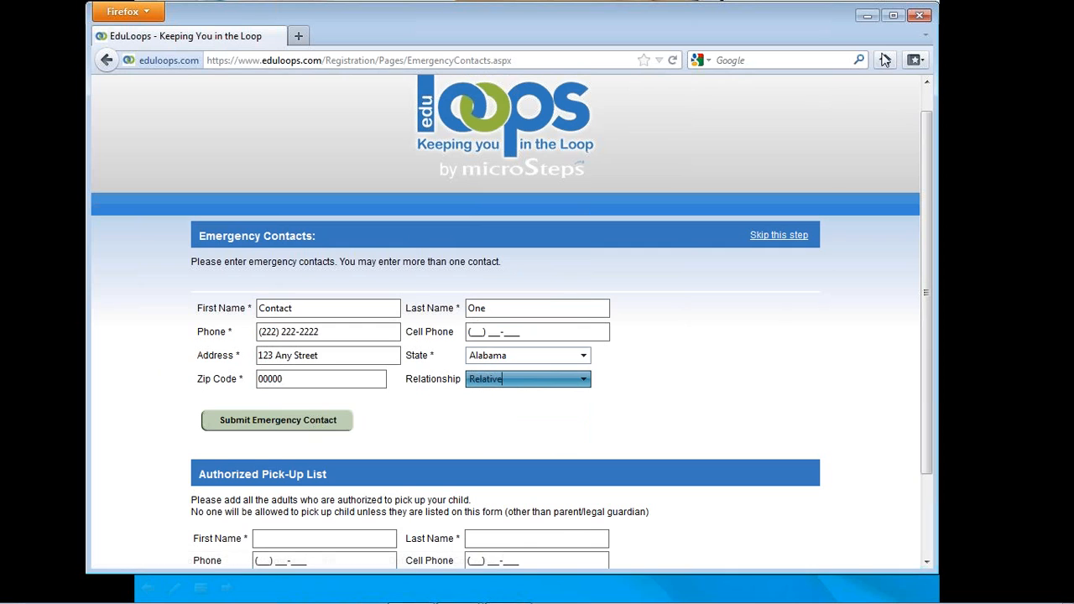
pyautogui.moveTo(924, 159); pyautogui.dragTo(929, 253)
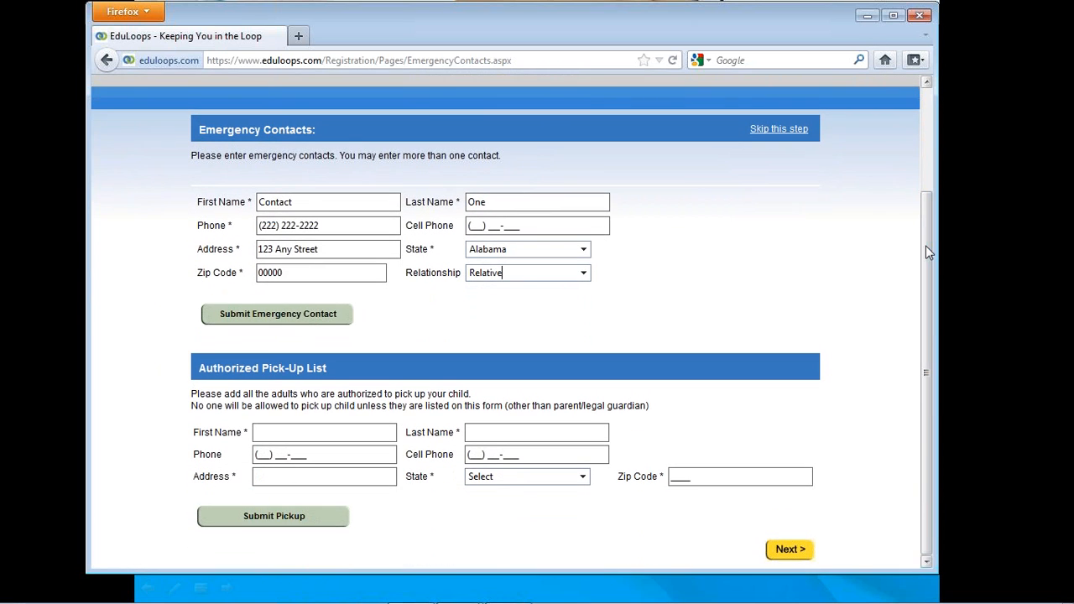
pyautogui.click(304, 324)
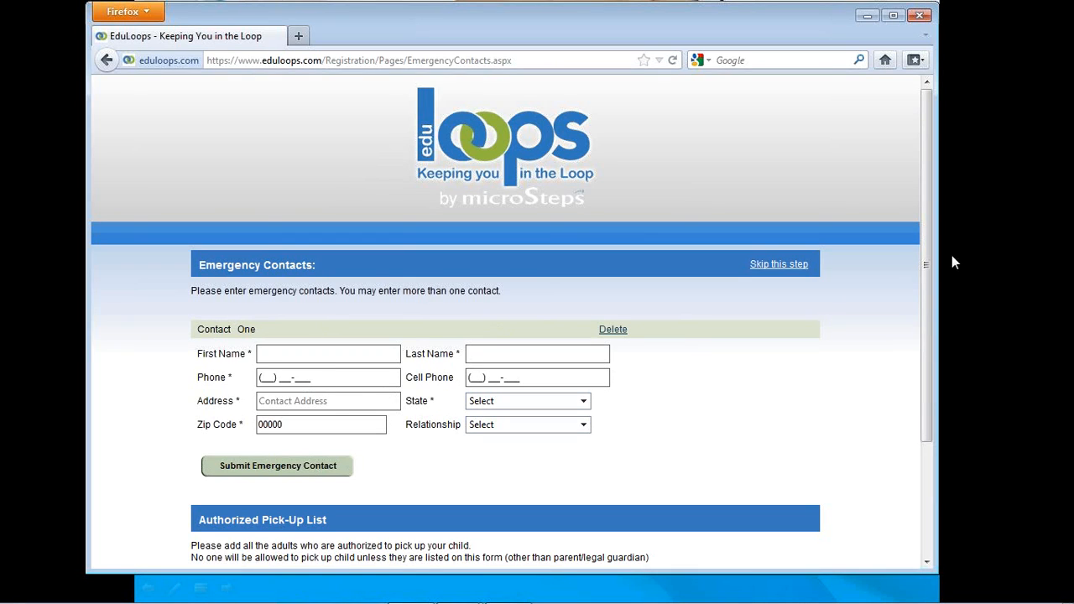
# - Fill in the first name, last name and main phone number of an adult for the Authorized Pick-Up List
pyautogui.moveTo(932, 291); pyautogui.dragTo(914, 415)
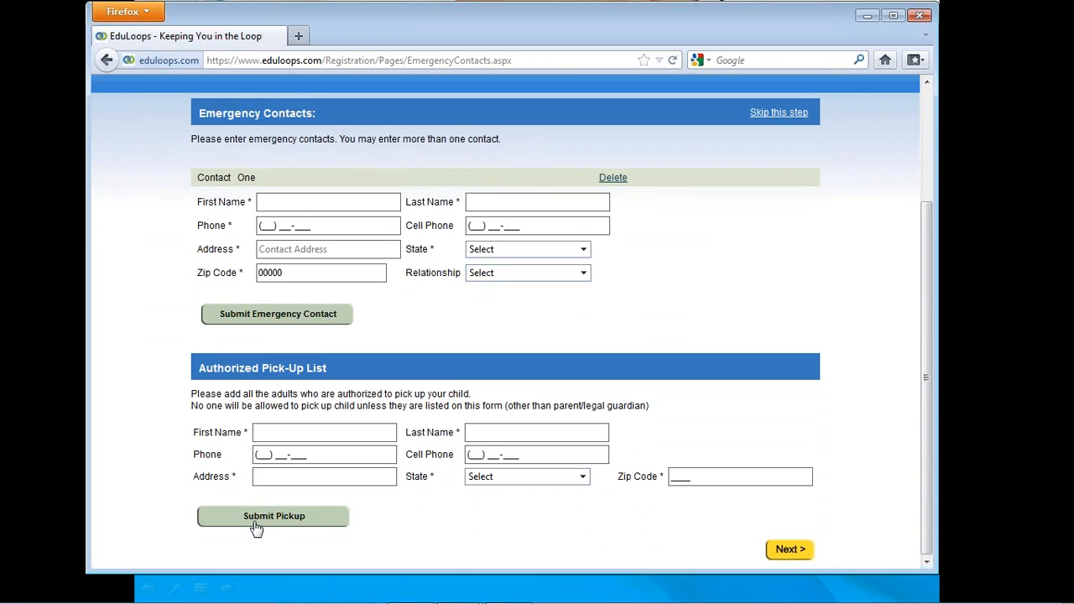
pyautogui.click(269, 433)
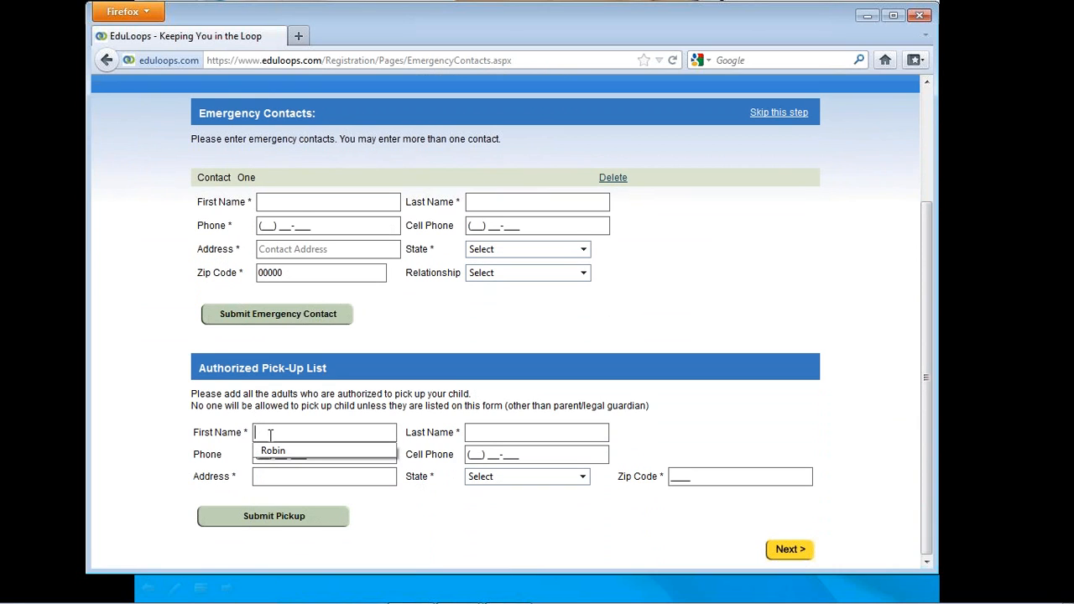
pyautogui.click(274, 454)
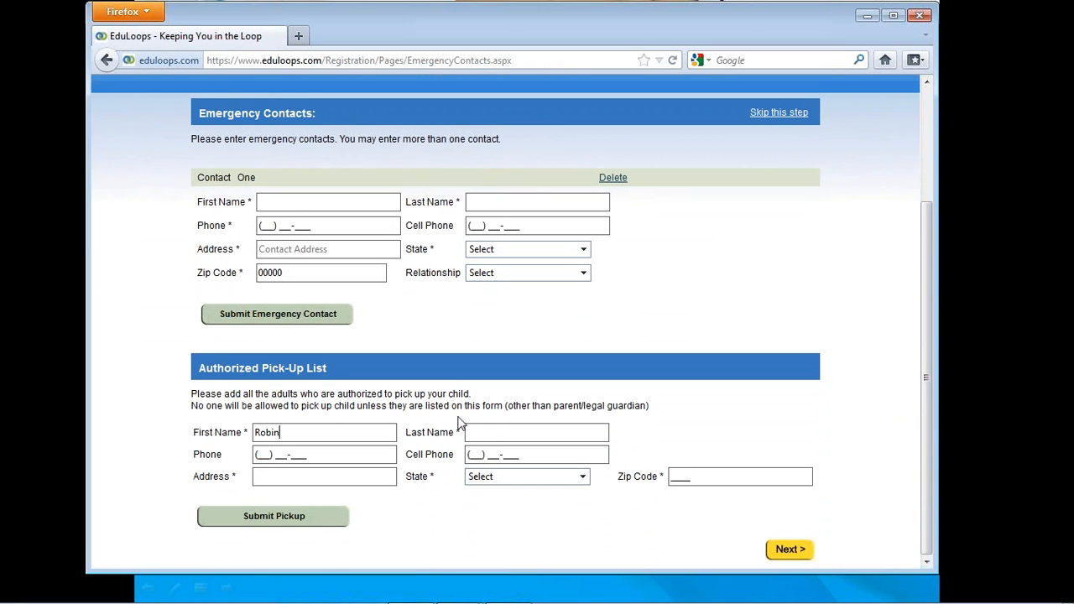
pyautogui.click(500, 431)
pyautogui.click(485, 454)
pyautogui.click(266, 453)
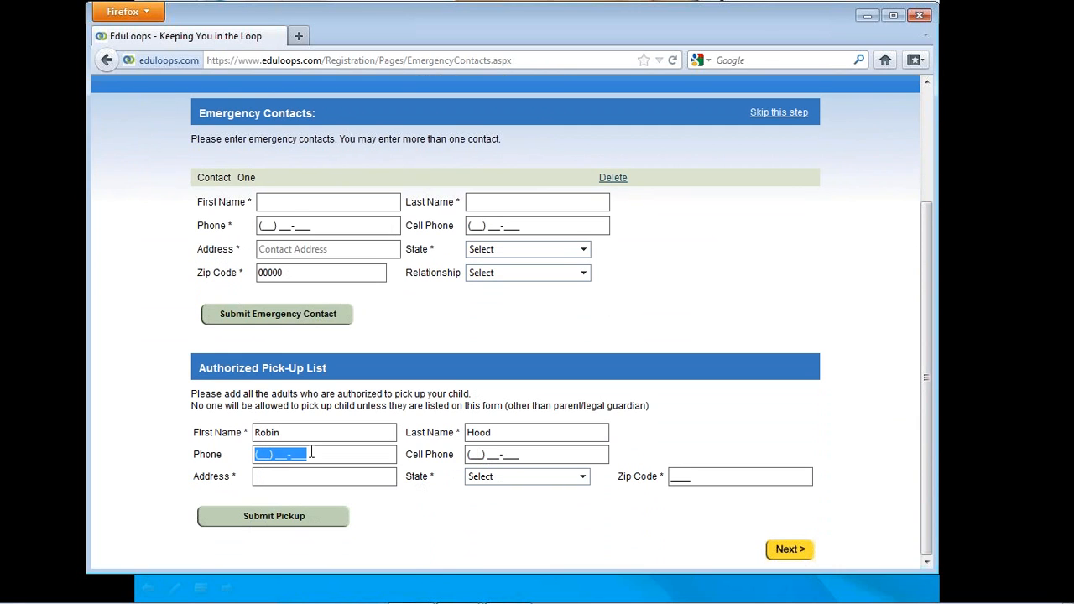
pyautogui.write('1111111111')
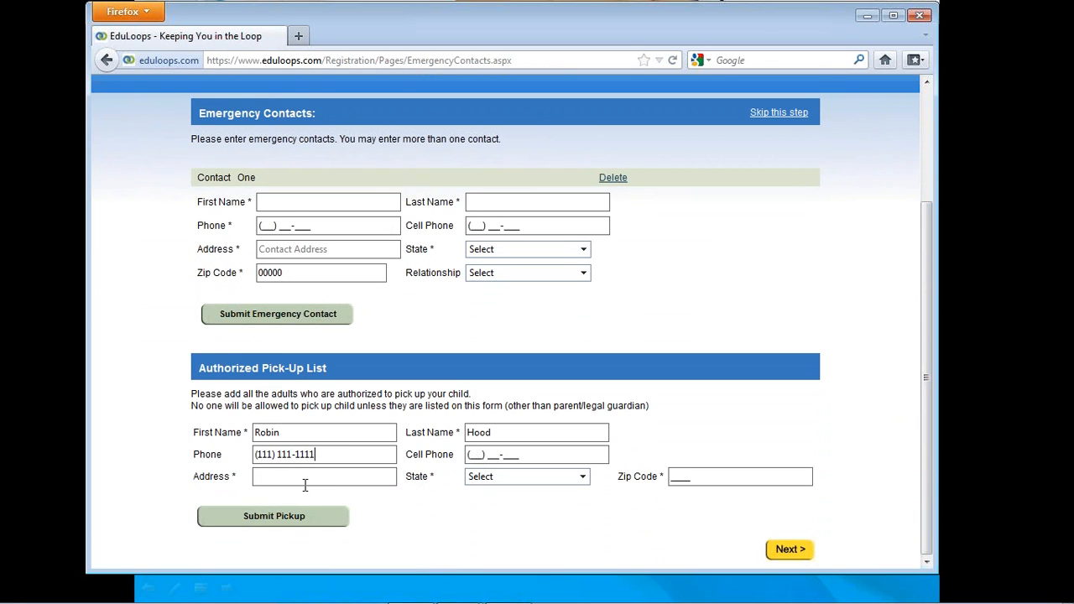
# - Complete the pick-up adult's street address and zip code with Alabama as the state, and submit the pick-up entry
pyautogui.click(311, 480)
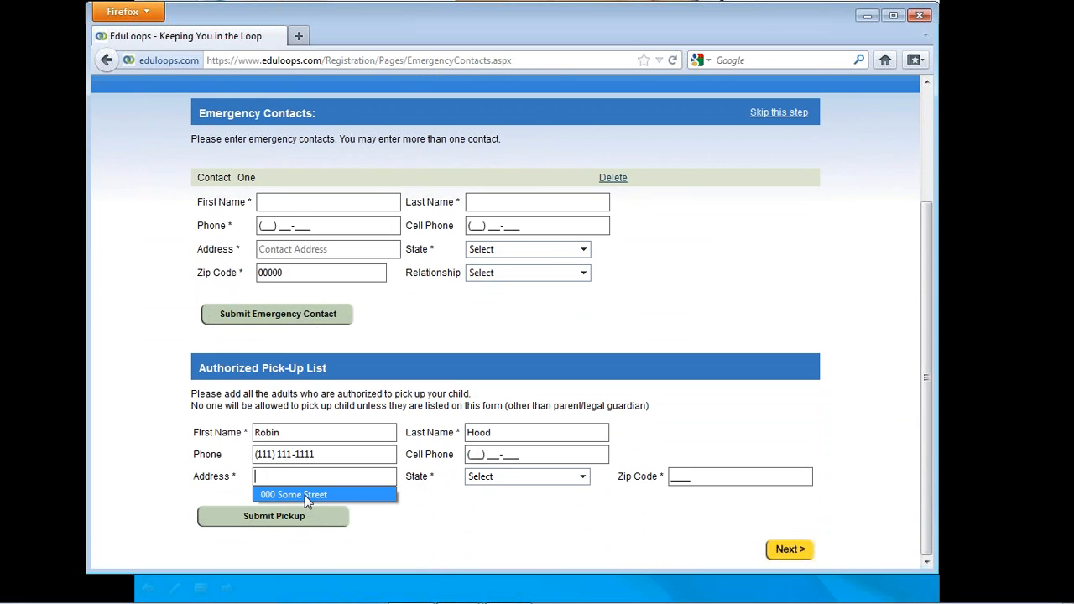
pyautogui.click(305, 497)
pyautogui.click(576, 477)
pyautogui.scroll(-8, 520, 243)
pyautogui.scroll(12, 524, 244)
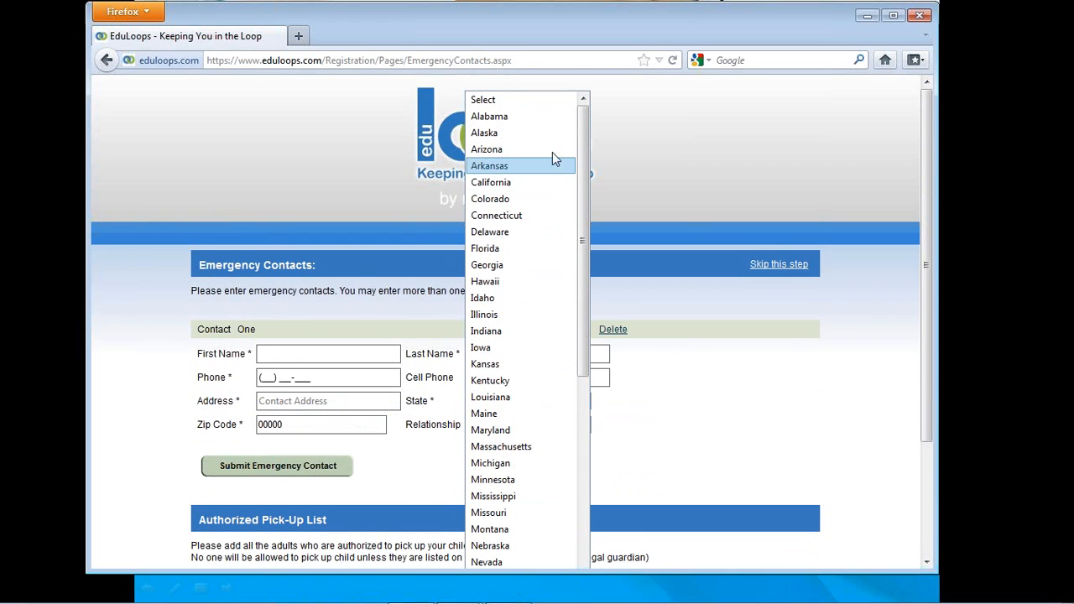
pyautogui.click(552, 118)
pyautogui.moveTo(923, 331); pyautogui.dragTo(924, 409)
pyautogui.click(707, 481)
pyautogui.write('0')
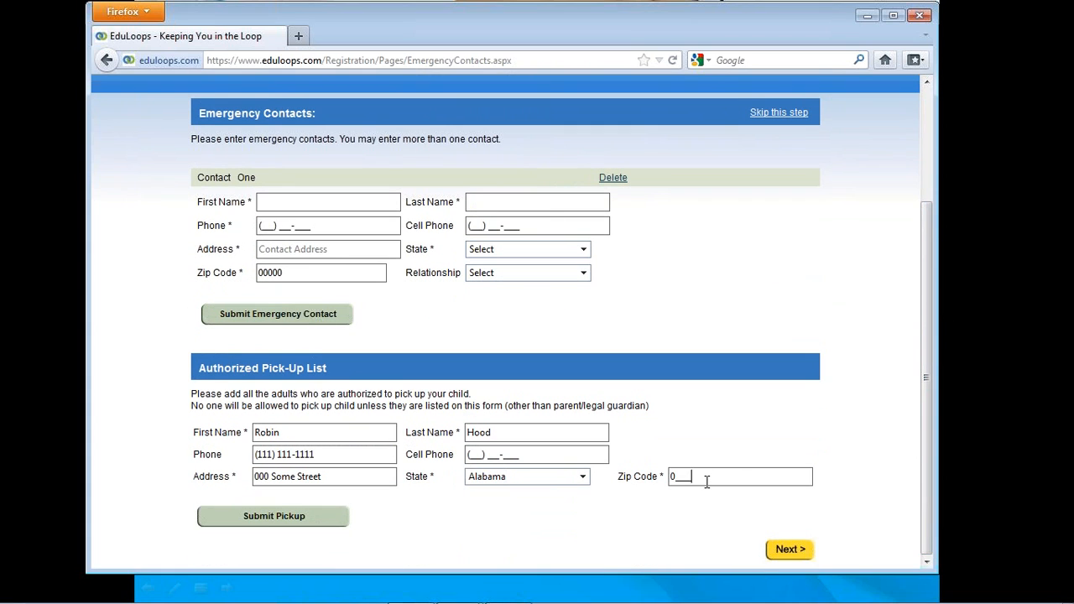
pyautogui.write('0000')
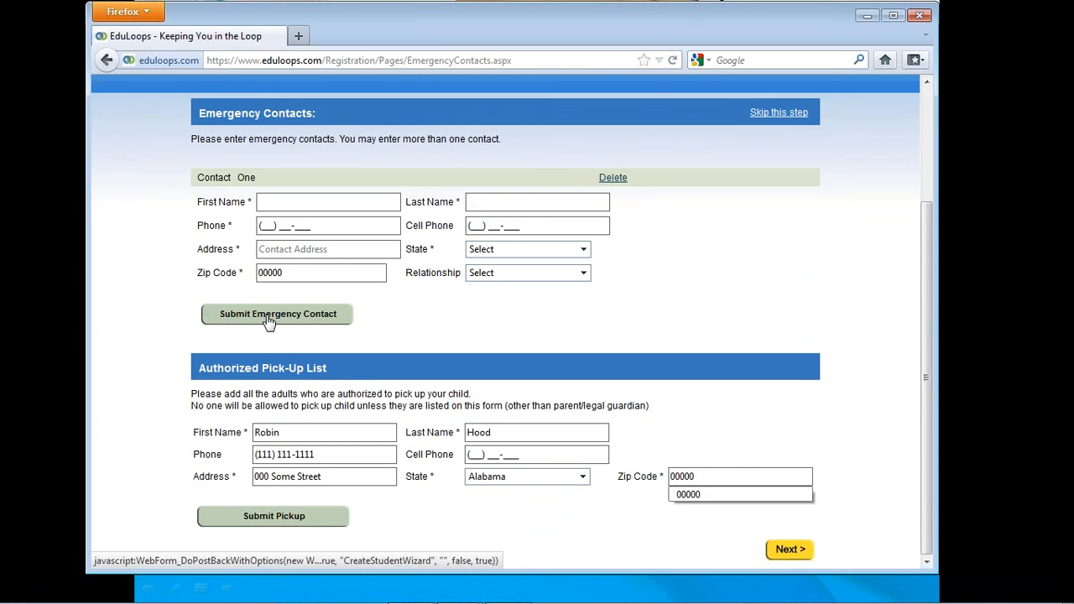
pyautogui.click(239, 518)
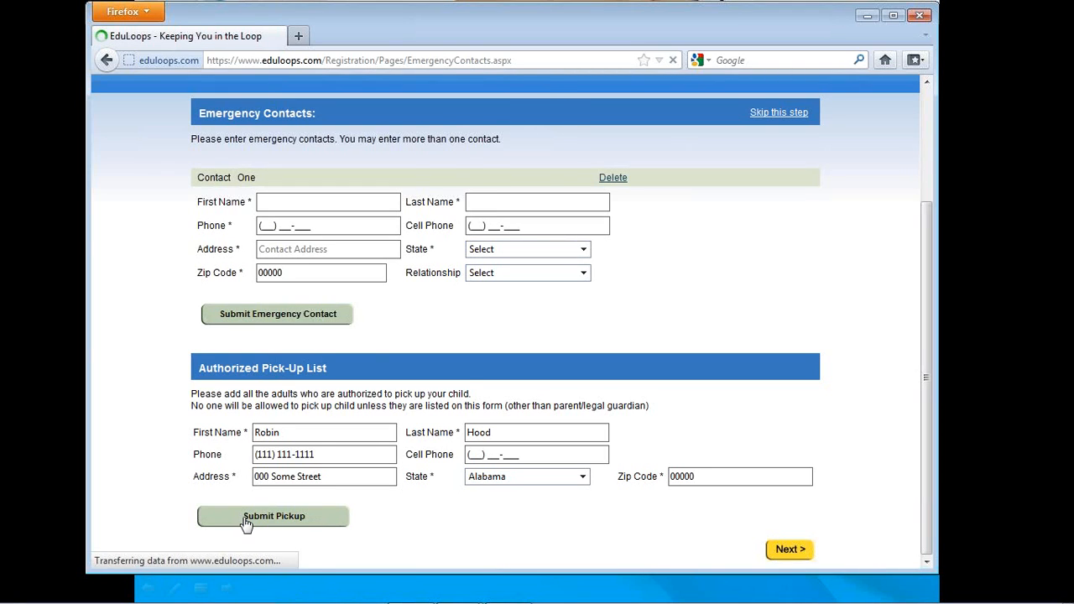
pyautogui.moveTo(928, 183); pyautogui.dragTo(901, 323)
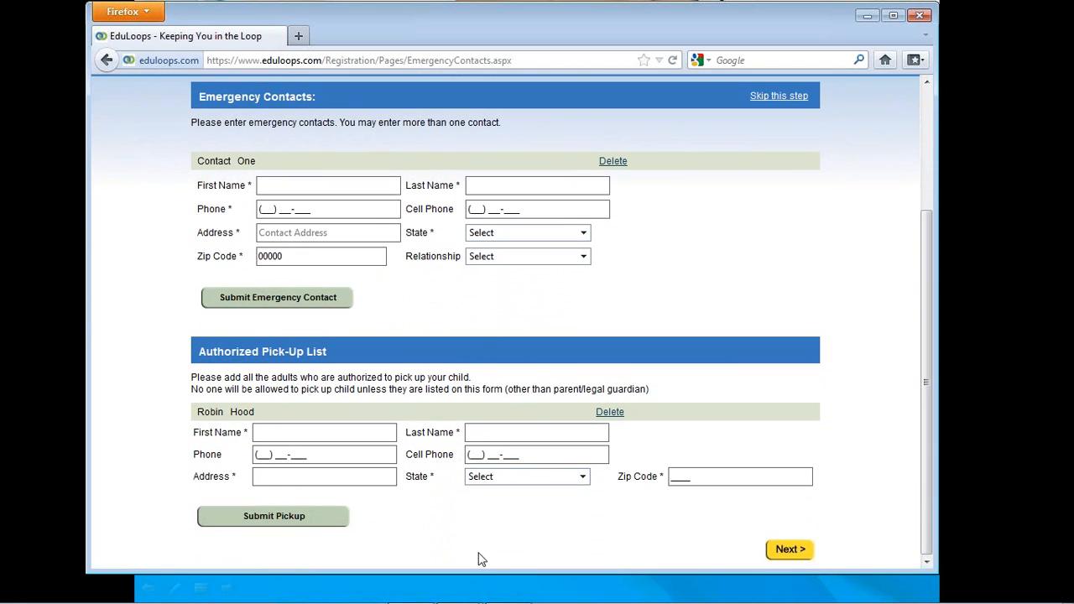
# - Proceed past the emergency contacts and authorized pick-up page, and finish the account registration
pyautogui.click(790, 551)
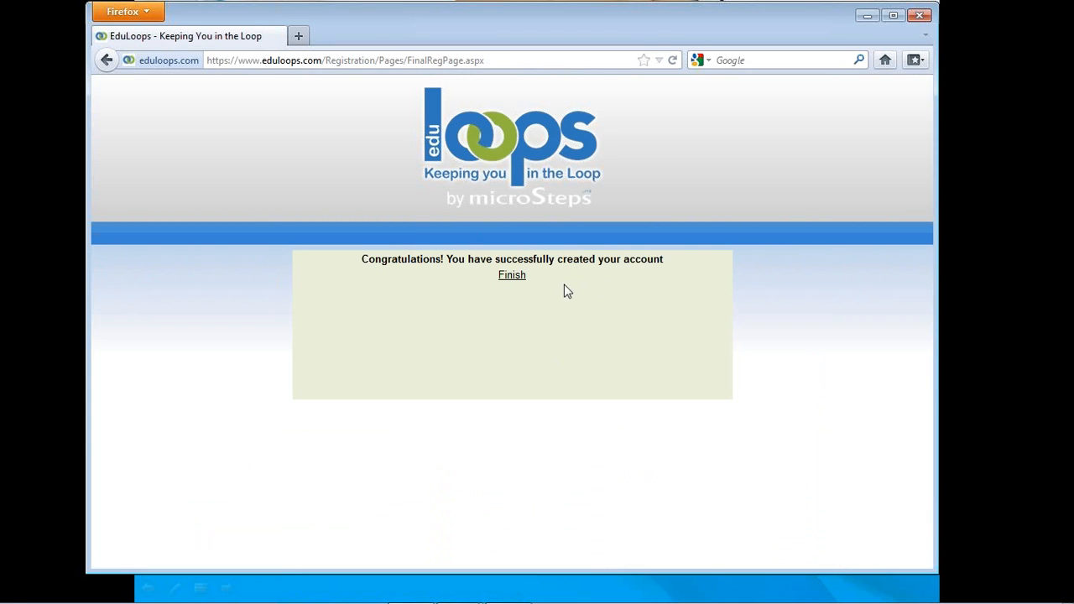
pyautogui.click(514, 277)
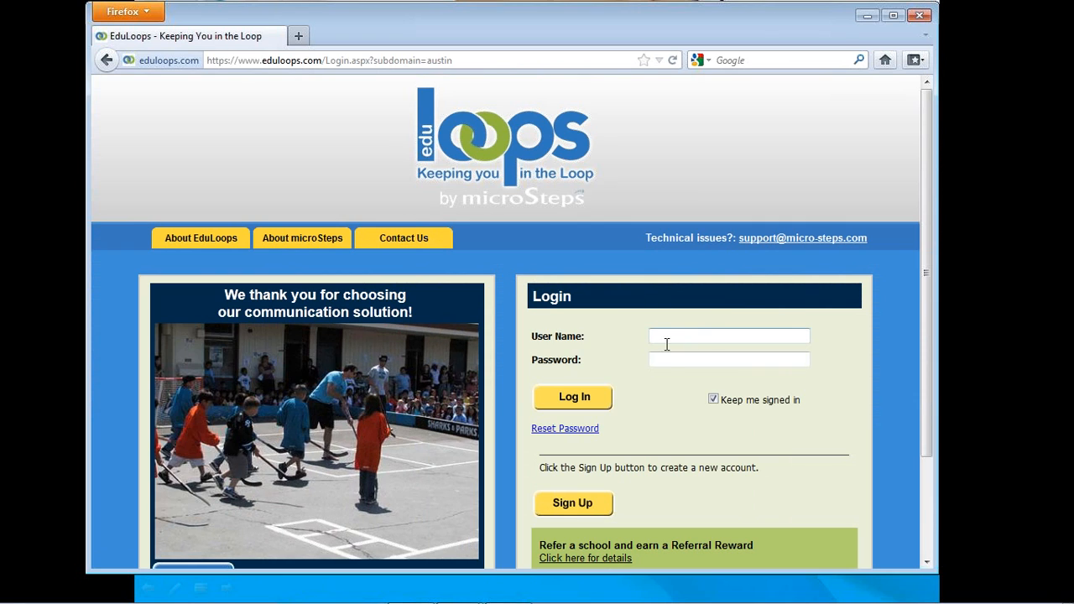
# - Log in to the school site with the saved demo user name and its account password
pyautogui.click(668, 334)
pyautogui.click(668, 334)
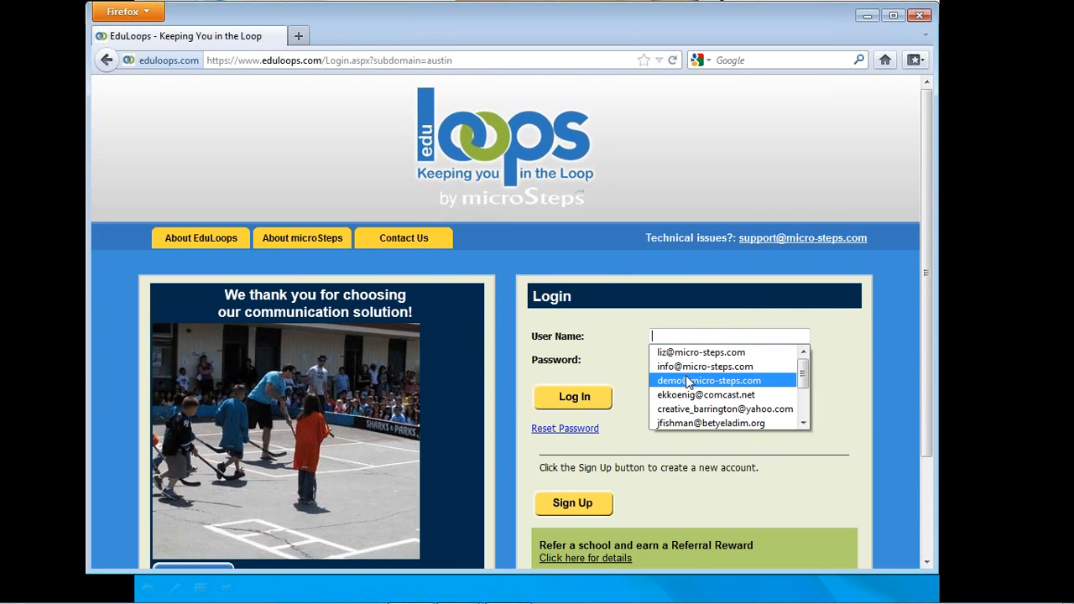
pyautogui.click(686, 382)
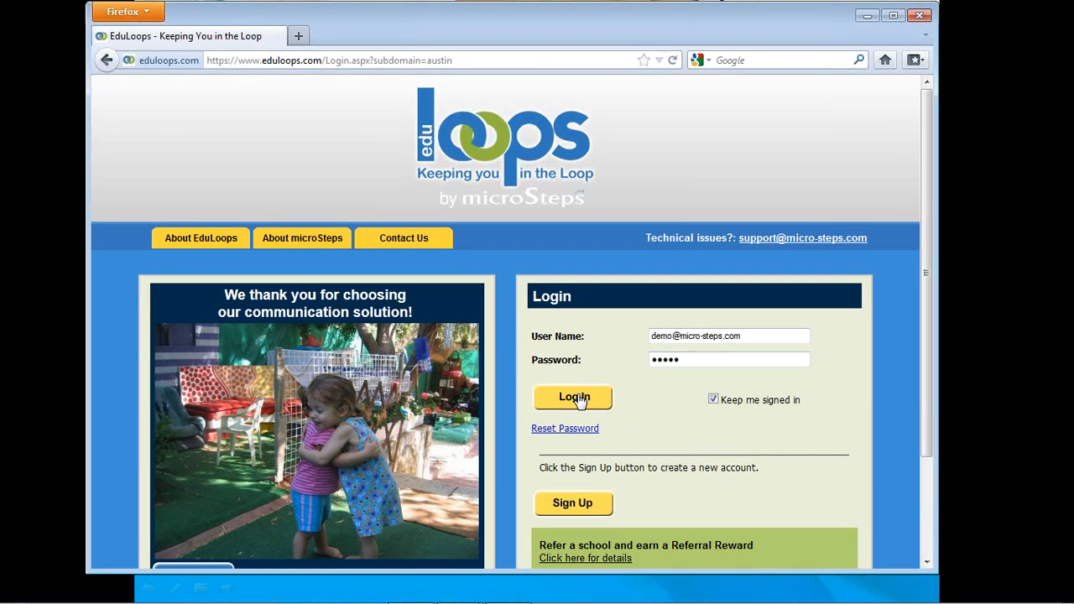
pyautogui.click(576, 399)
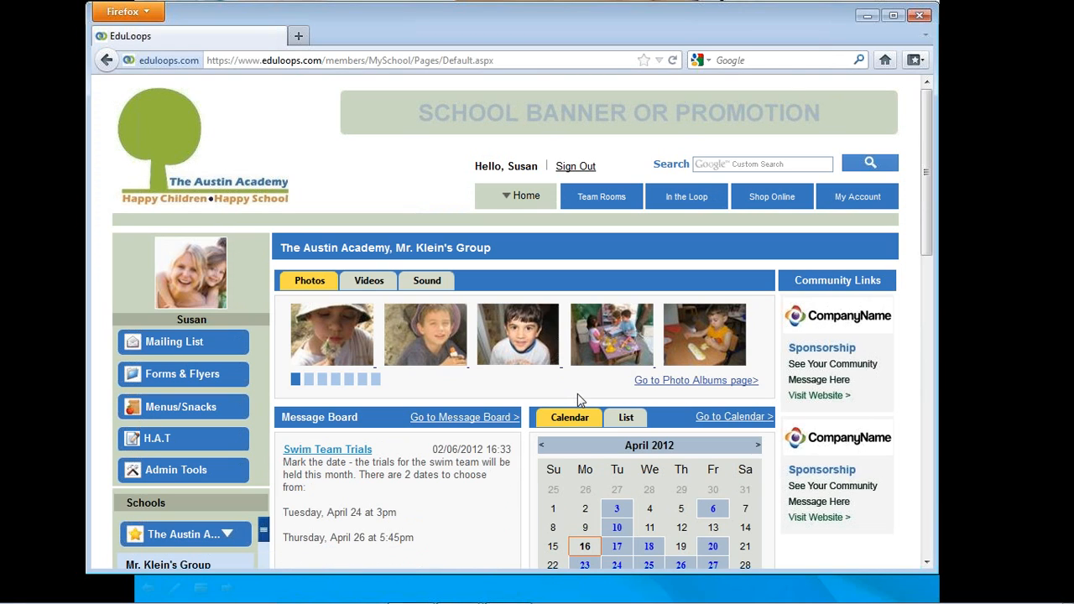
# - Open the account details and examine the contact information, visibility options, address and new password field
pyautogui.click(861, 200)
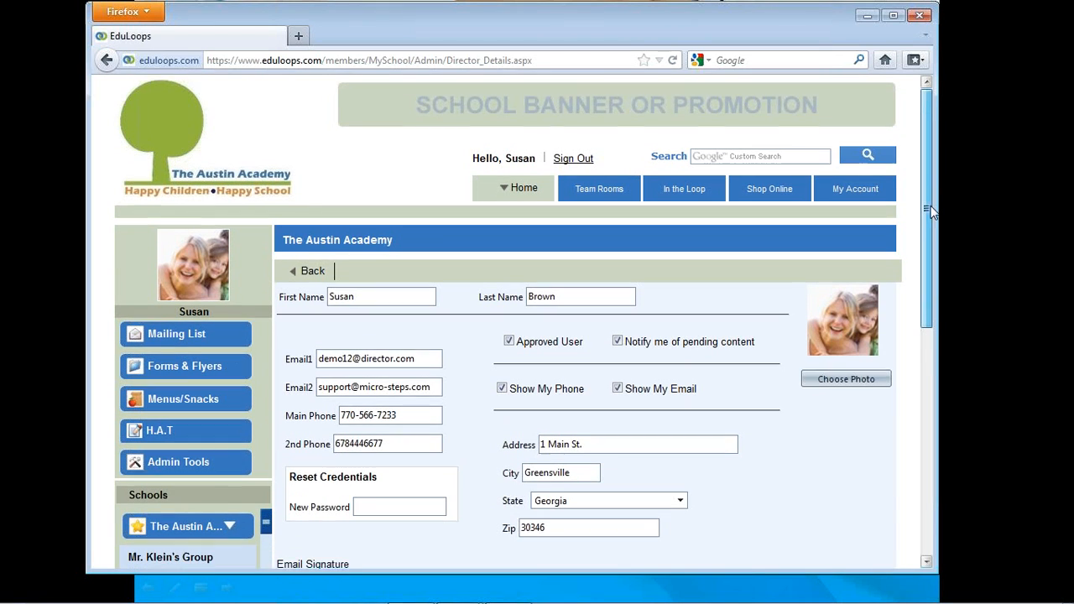
pyautogui.scroll(-1, 924, 210)
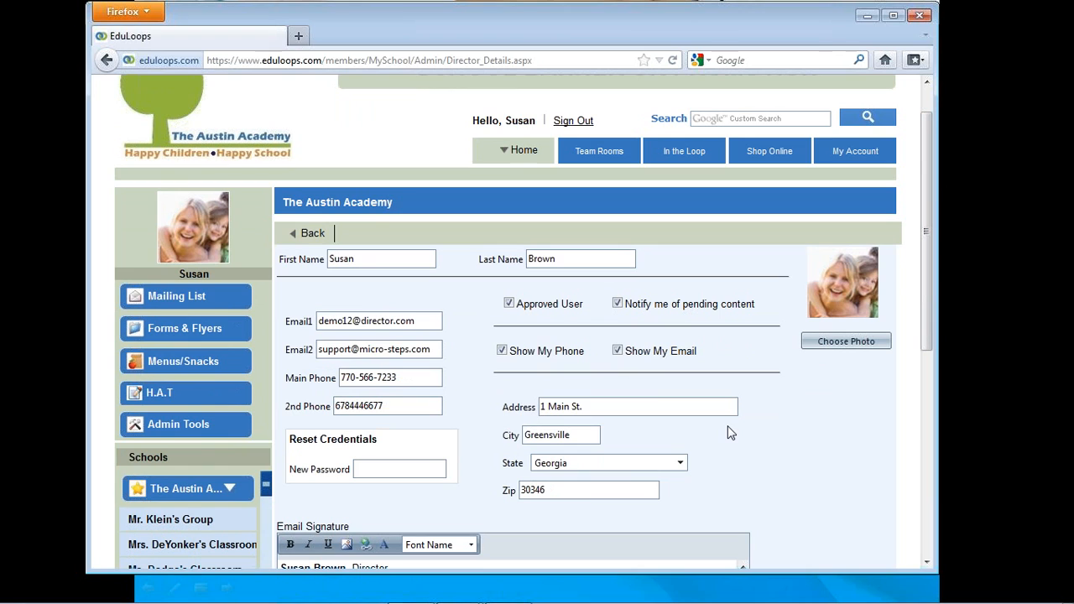
pyautogui.click(405, 463)
pyautogui.moveTo(928, 293)
pyautogui.mouseDown()
pyautogui.moveTo(929, 404)
pyautogui.moveTo(942, 413)
pyautogui.moveTo(936, 304)
pyautogui.mouseUp()
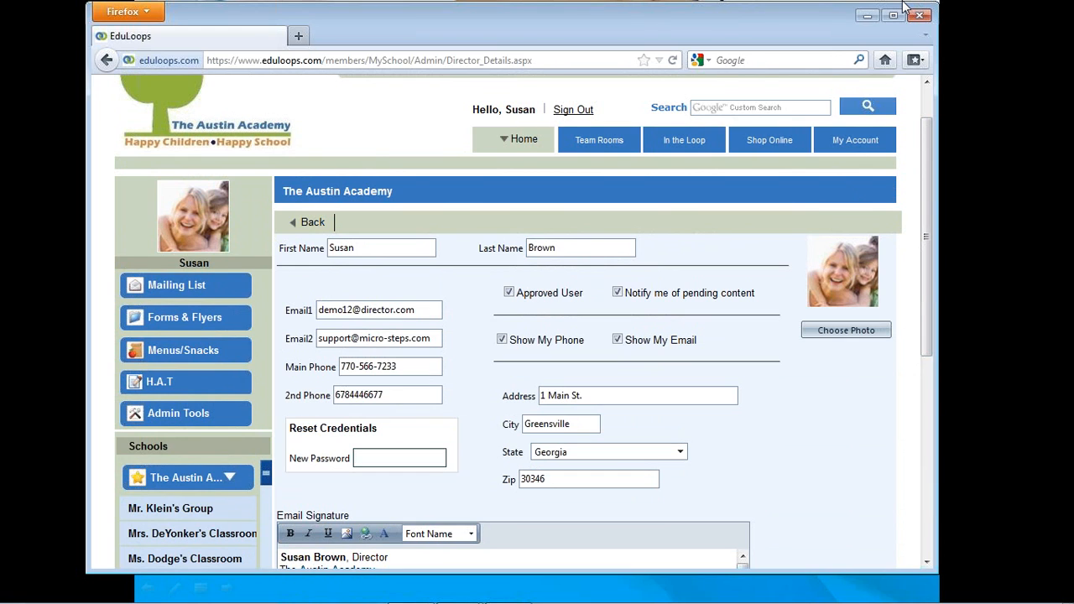
pyautogui.moveTo(515, 139)
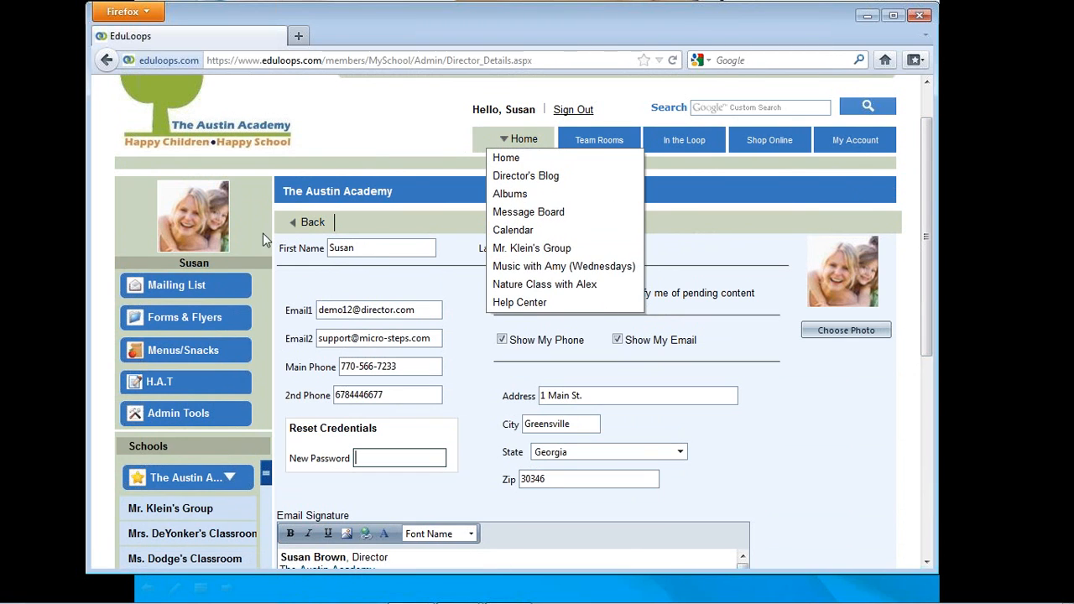